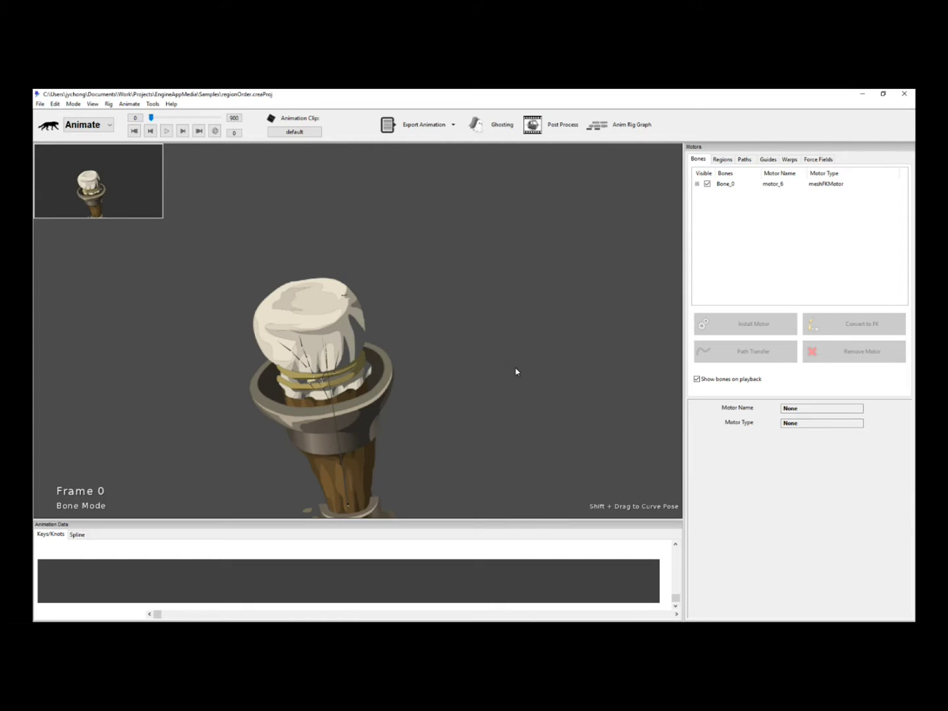
- Hide the Totem region to expose the bird behind it
{"action": "left_click", "coordinate": [722, 159]}
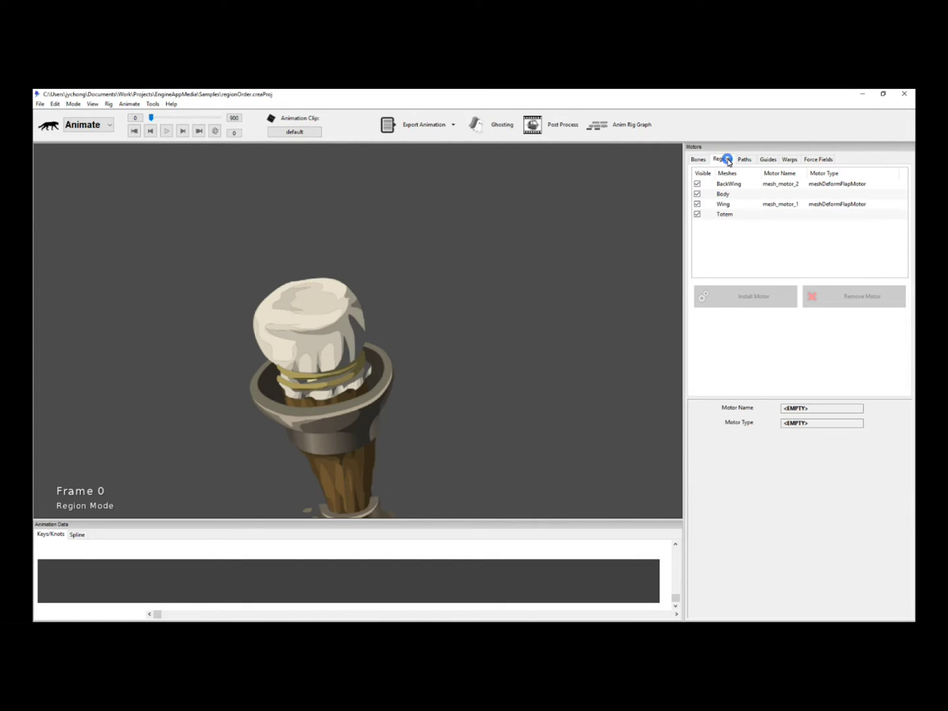
{"action": "left_click", "coordinate": [315, 342]}
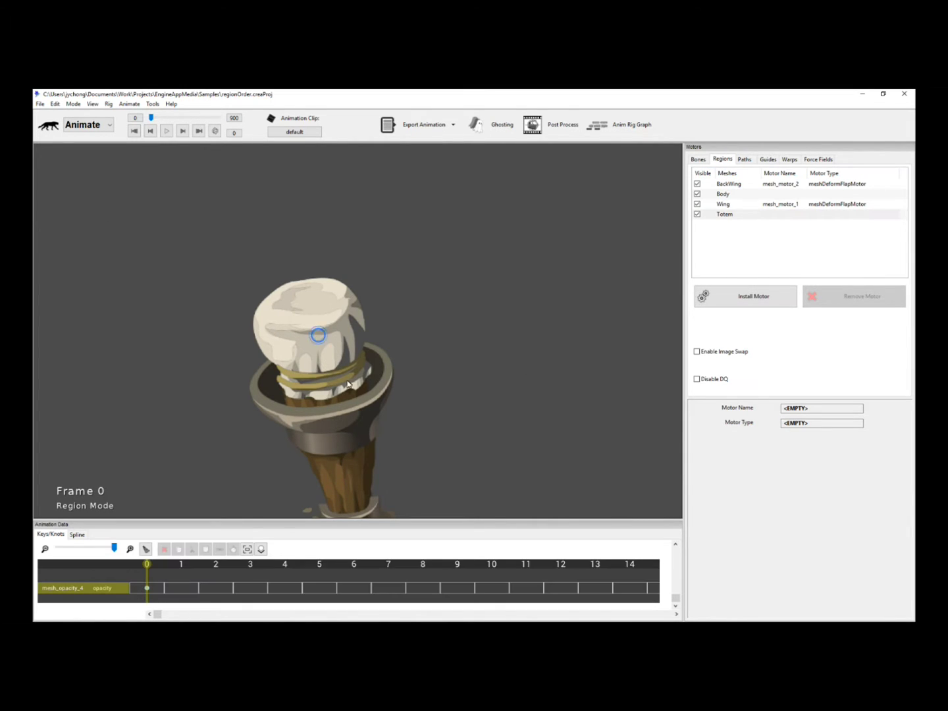
{"action": "left_click", "coordinate": [509, 334]}
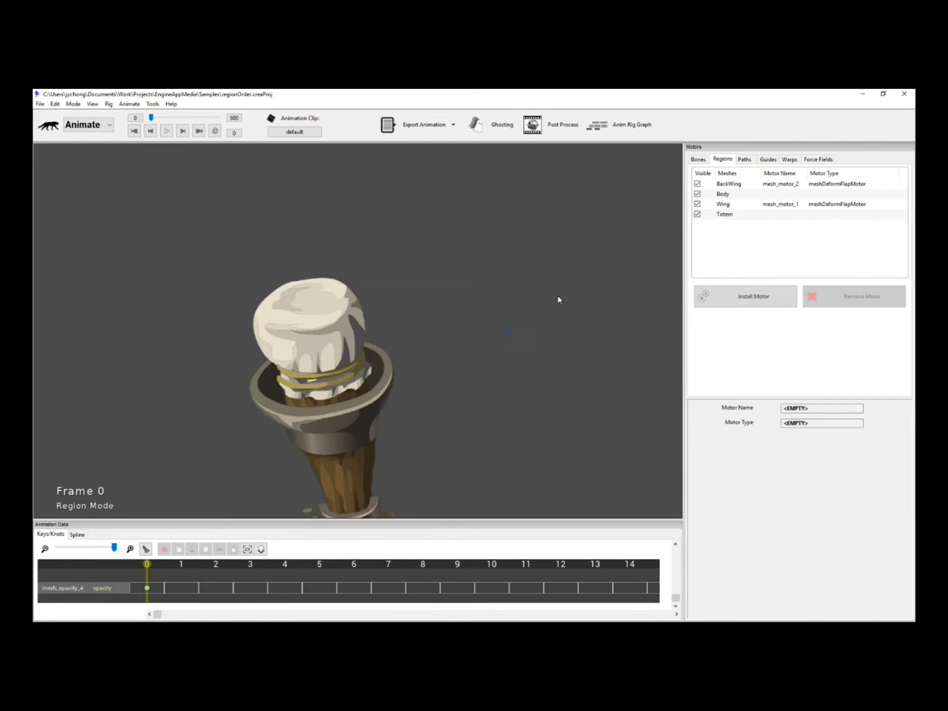
{"action": "left_click", "coordinate": [697, 214]}
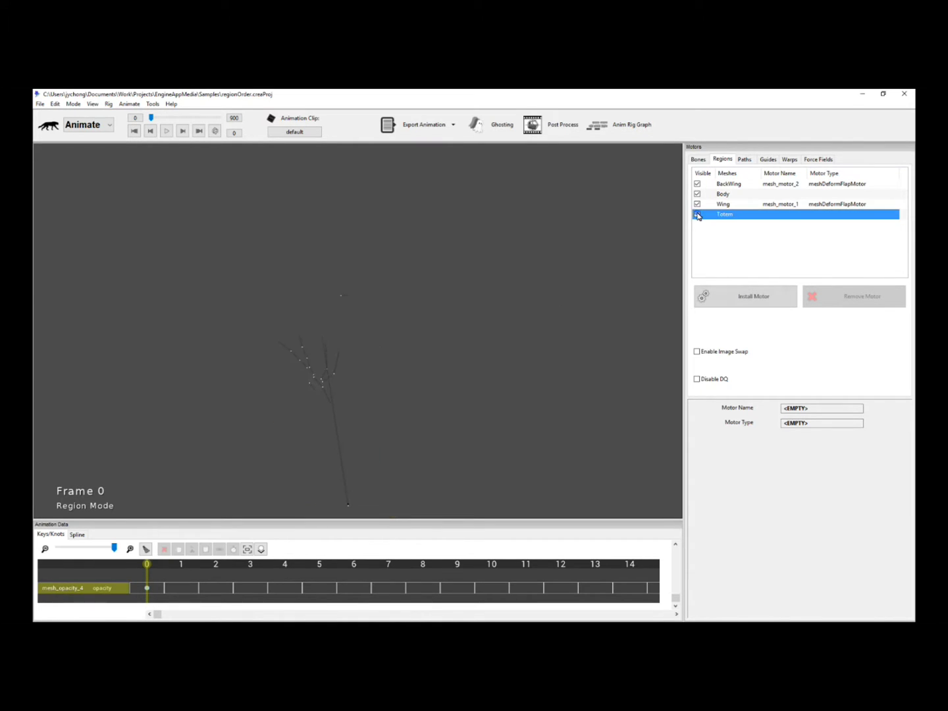
{"action": "left_click_drag", "start_coordinate": [151, 120], "coordinate": [141, 120]}
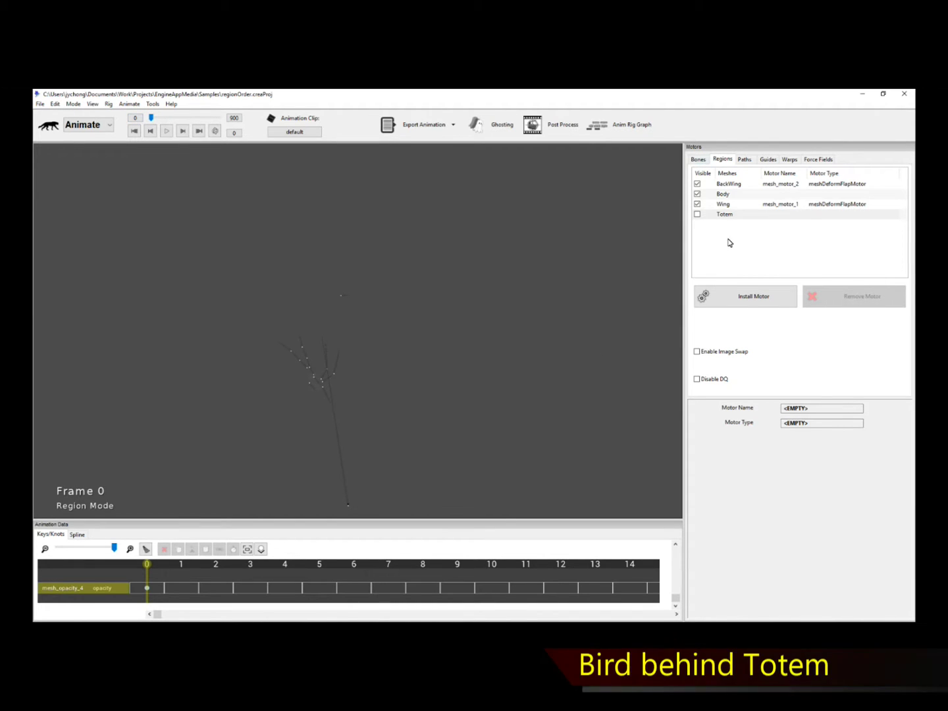
- Examine the bird's Wing and BackWing regions and its bones with the totem hidden
{"action": "left_click", "coordinate": [721, 203]}
{"action": "left_click", "coordinate": [724, 185]}
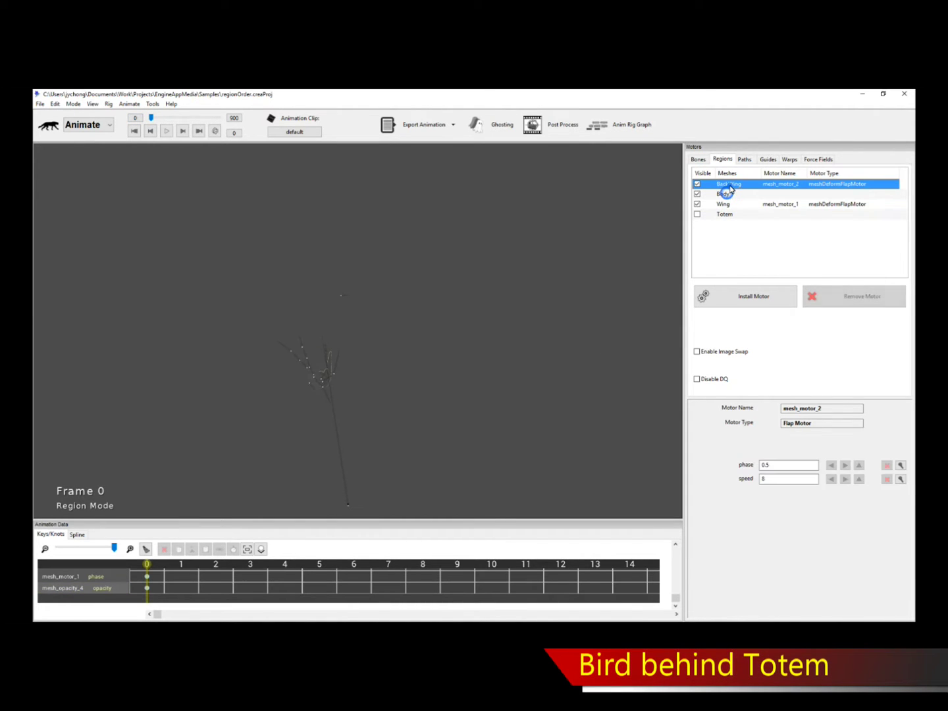
{"action": "left_click", "coordinate": [698, 159]}
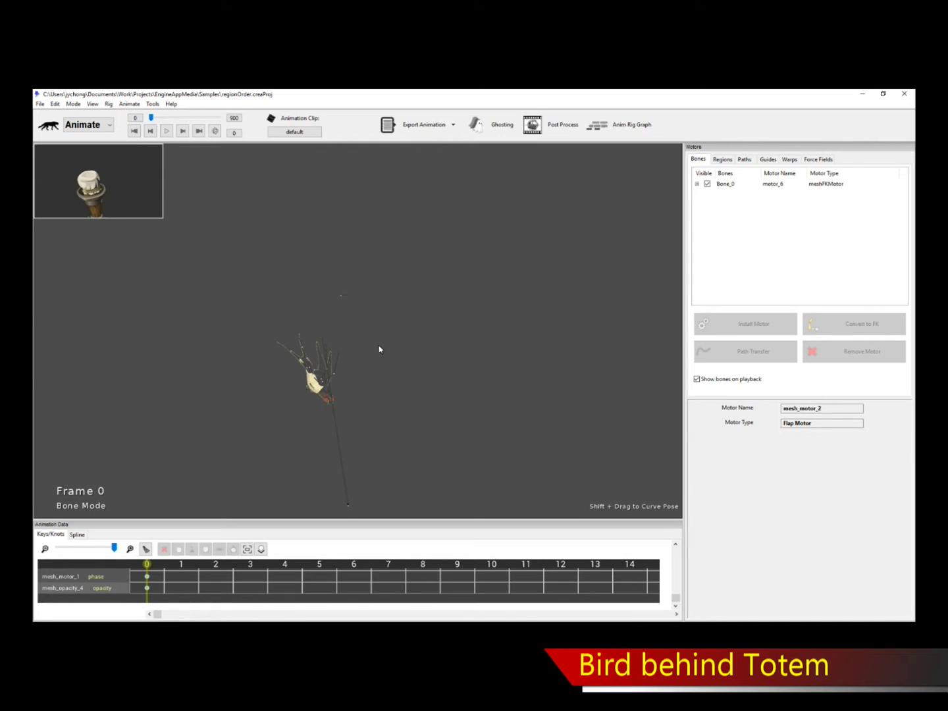
{"action": "left_click_drag", "start_coordinate": [151, 119], "coordinate": [151, 119]}
- Make the Totem region visible again and return to bone mode
{"action": "left_click", "coordinate": [722, 159]}
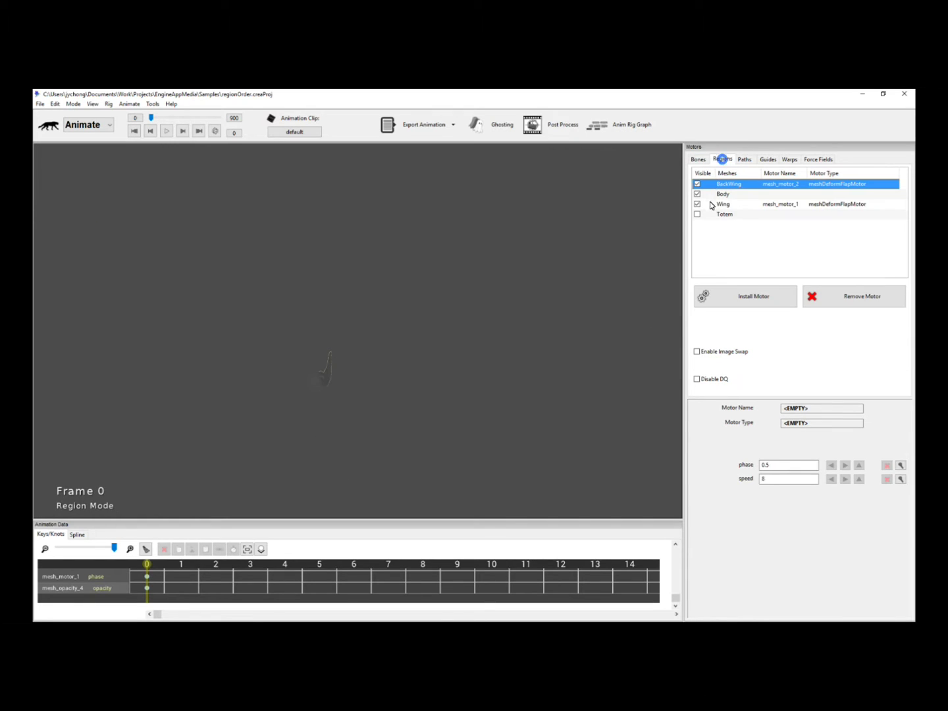
{"action": "left_click", "coordinate": [697, 214]}
{"action": "left_click", "coordinate": [699, 160]}
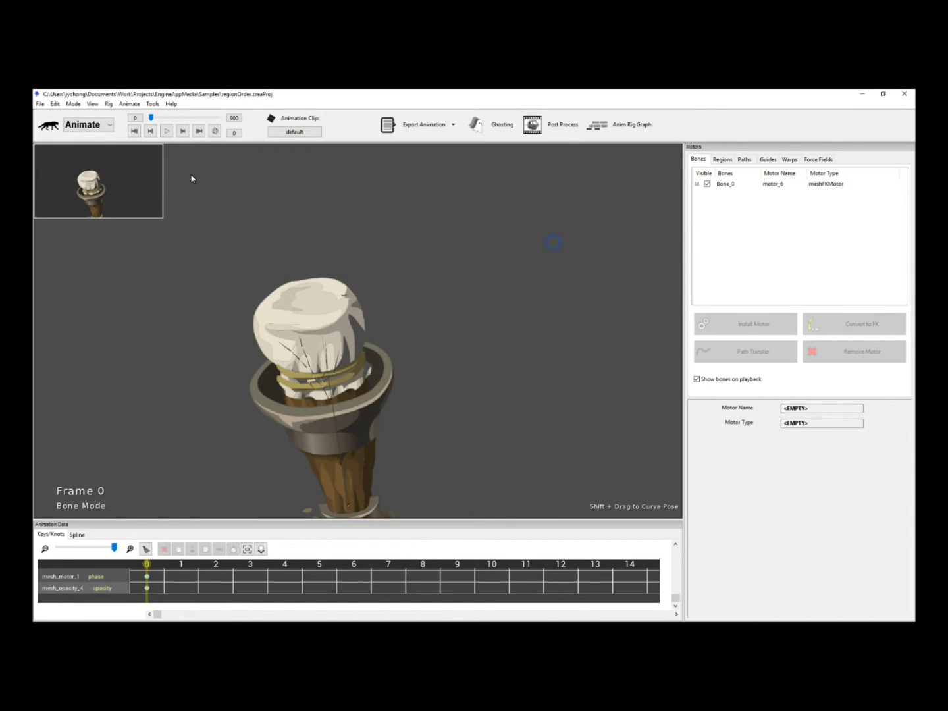
- Examine the motion path path_1 that the bird follows around the totem, including its timed control points
{"action": "left_click", "coordinate": [743, 160]}
{"action": "scroll", "coordinate": [550, 358], "scroll_direction": "down", "scroll_amount": 2}
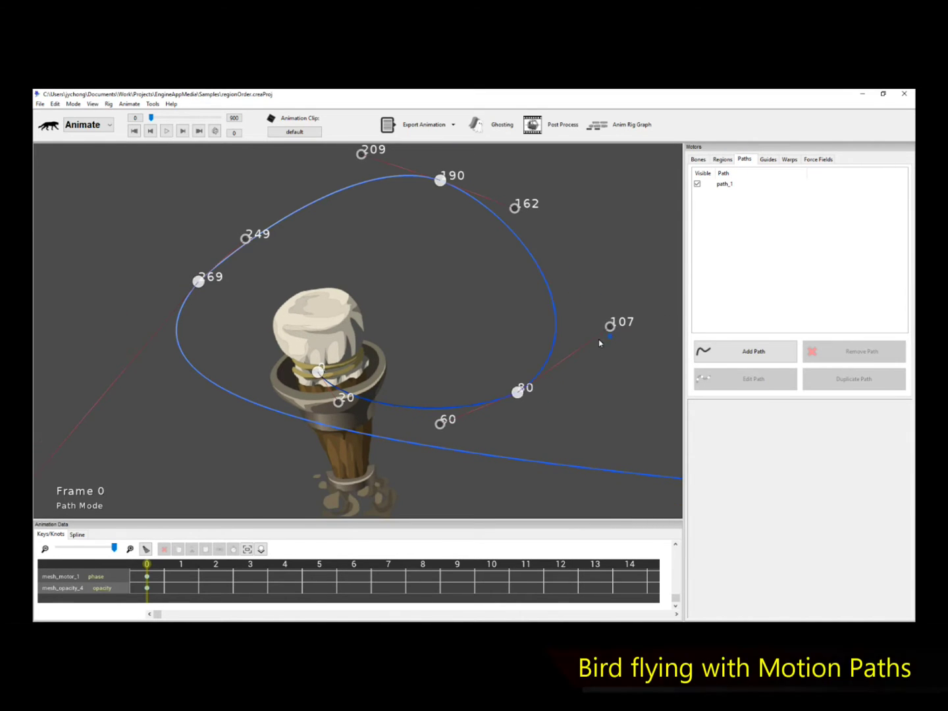
{"action": "left_click_drag", "start_coordinate": [600, 339], "coordinate": [572, 344]}
{"action": "scroll", "coordinate": [571, 343], "scroll_direction": "up", "scroll_amount": 2}
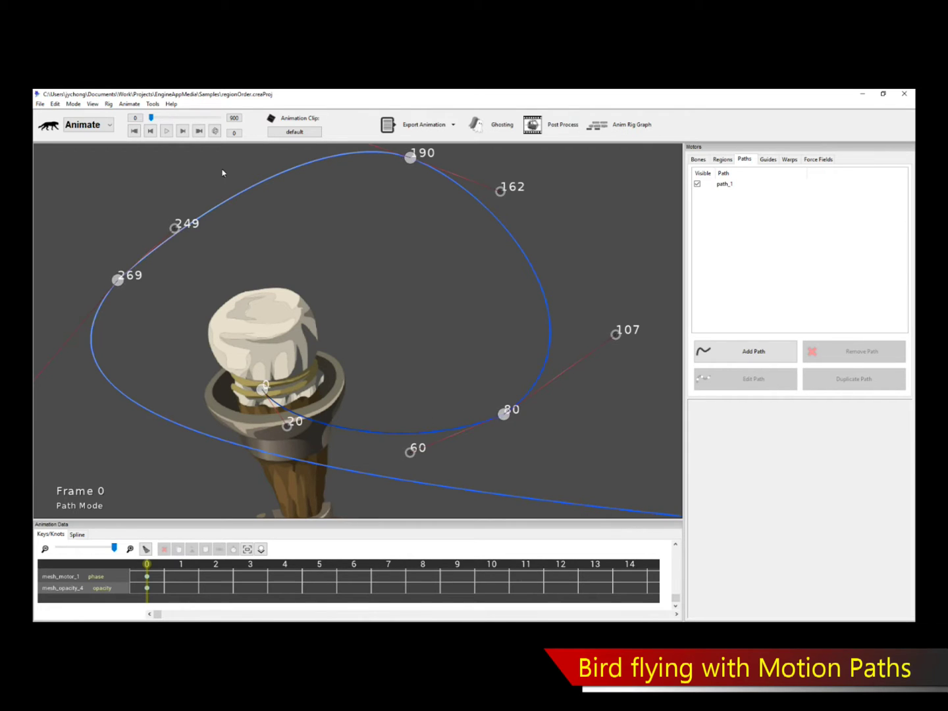
{"action": "left_click_drag", "start_coordinate": [554, 397], "coordinate": [501, 354]}
{"action": "scroll", "coordinate": [502, 354], "scroll_direction": "down", "scroll_amount": 3}
{"action": "left_click_drag", "start_coordinate": [603, 345], "coordinate": [321, 354]}
{"action": "left_click_drag", "start_coordinate": [503, 362], "coordinate": [636, 398]}
{"action": "left_click_drag", "start_coordinate": [264, 353], "coordinate": [500, 329]}
{"action": "scroll", "coordinate": [398, 349], "scroll_direction": "up", "scroll_amount": 3}
{"action": "left_click_drag", "start_coordinate": [296, 332], "coordinate": [451, 380]}
- Inspect the bird's path bone motor motor_1 under meshPathBoneMotor in the Animation Rig Graph and close the graph
{"action": "left_click", "coordinate": [697, 159]}
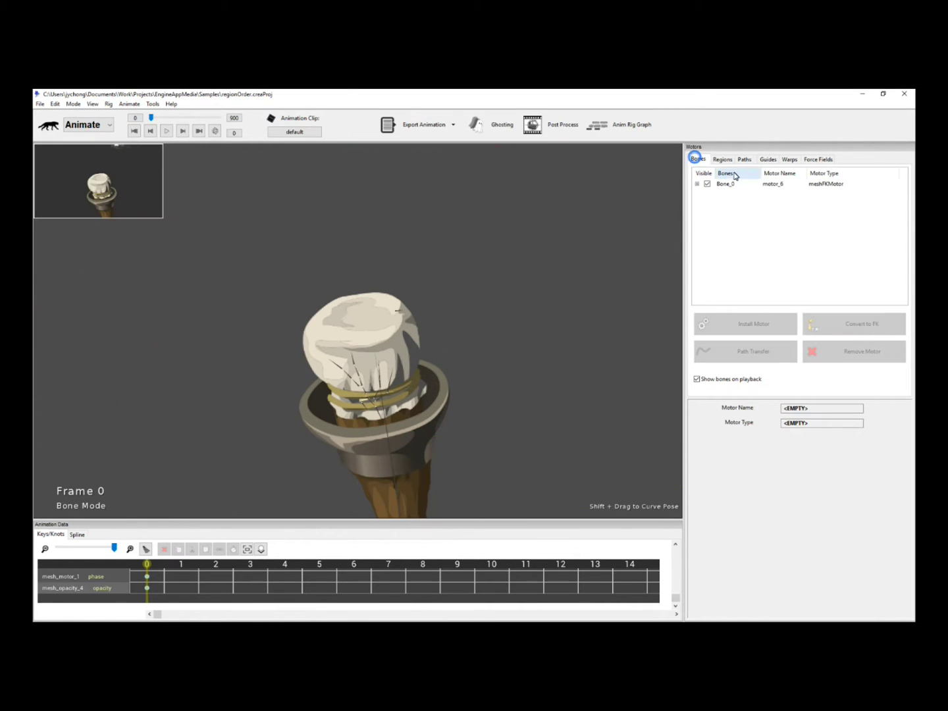
{"action": "left_click", "coordinate": [622, 126]}
{"action": "left_click_drag", "start_coordinate": [499, 370], "coordinate": [520, 396]}
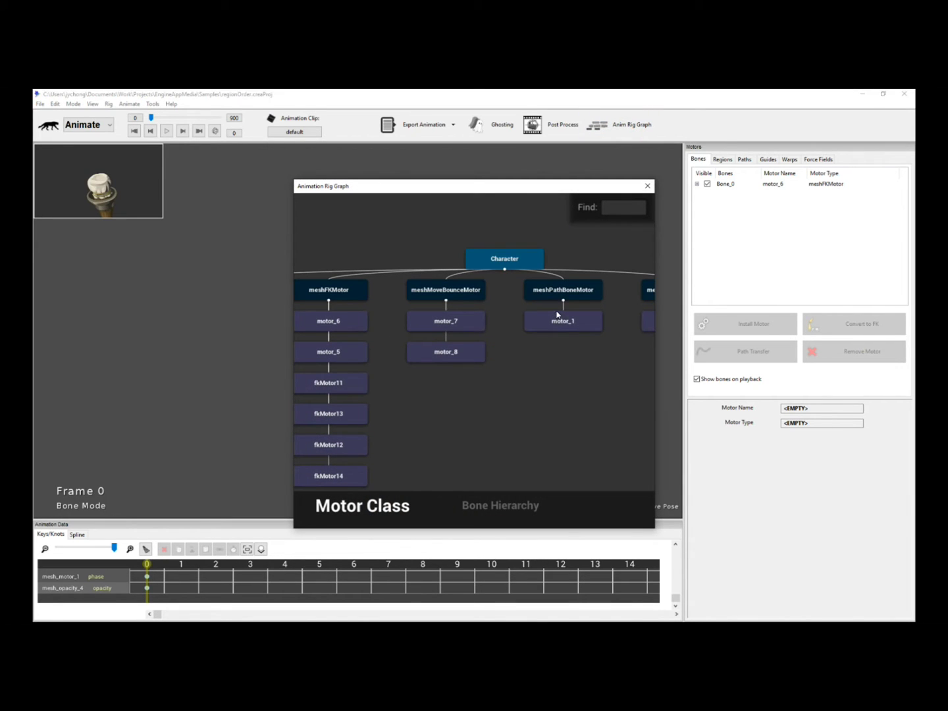
{"action": "left_click", "coordinate": [563, 321]}
{"action": "left_click_drag", "start_coordinate": [559, 189], "coordinate": [472, 297]}
{"action": "scroll", "coordinate": [471, 411], "scroll_direction": "up", "scroll_amount": 3}
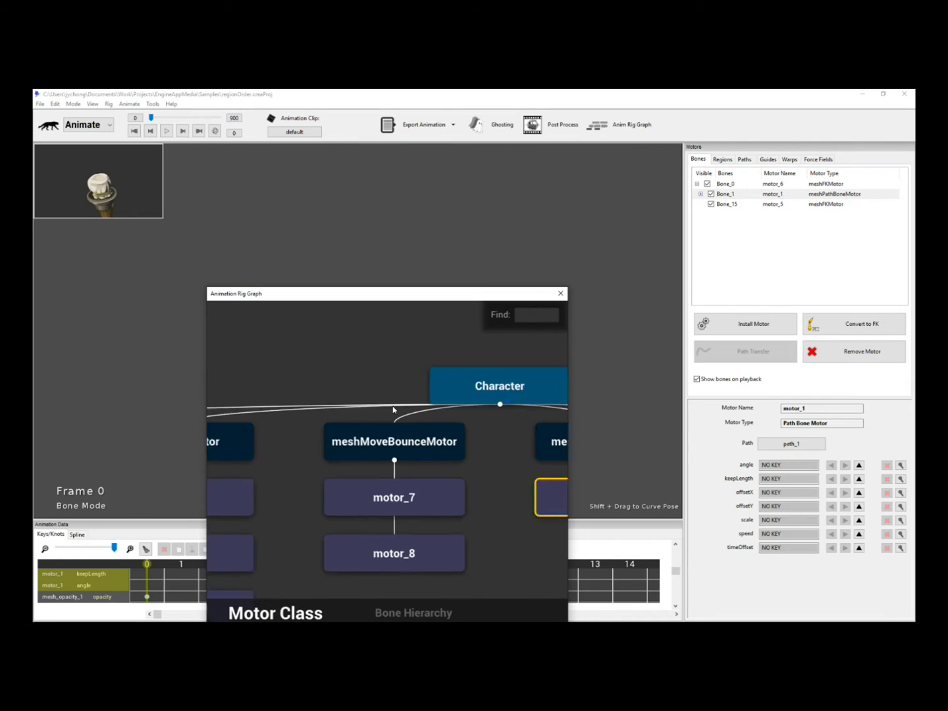
{"action": "left_click_drag", "start_coordinate": [558, 403], "coordinate": [503, 397]}
{"action": "left_click", "coordinate": [187, 332]}
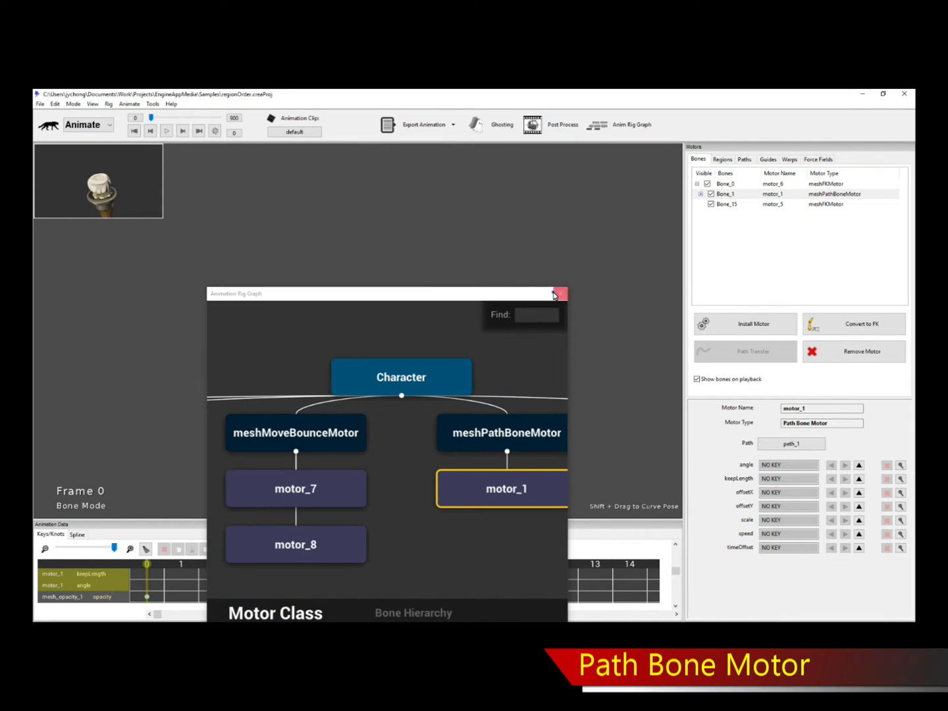
{"action": "left_click", "coordinate": [560, 293]}
- Play the animation with path_1 displayed to review the bird's flight along it
{"action": "left_click", "coordinate": [745, 160]}
{"action": "key", "text": "space"}
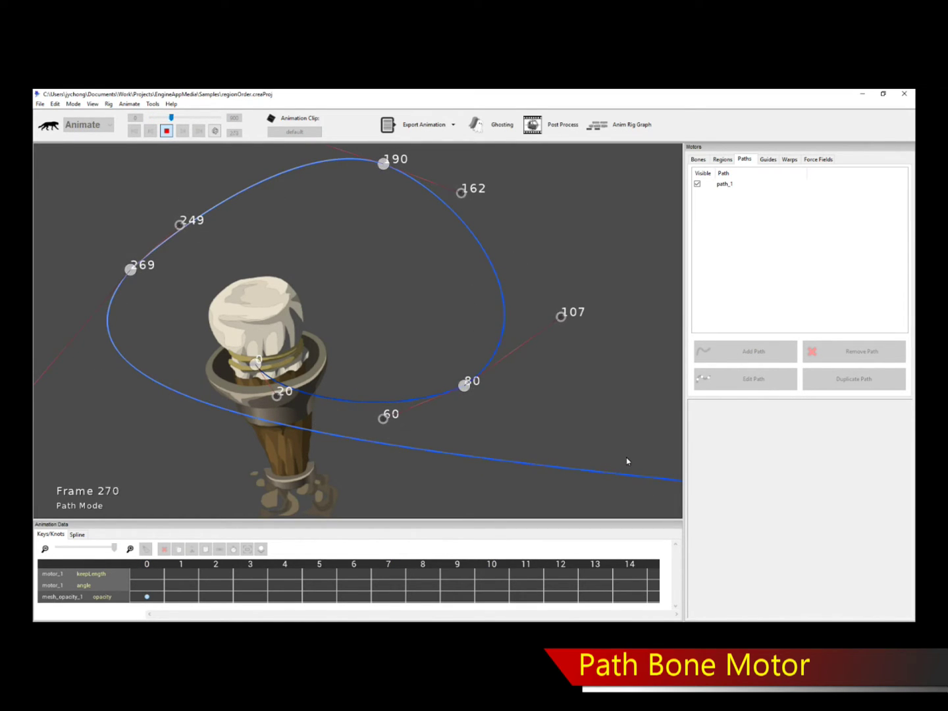
{"action": "key", "text": "space"}
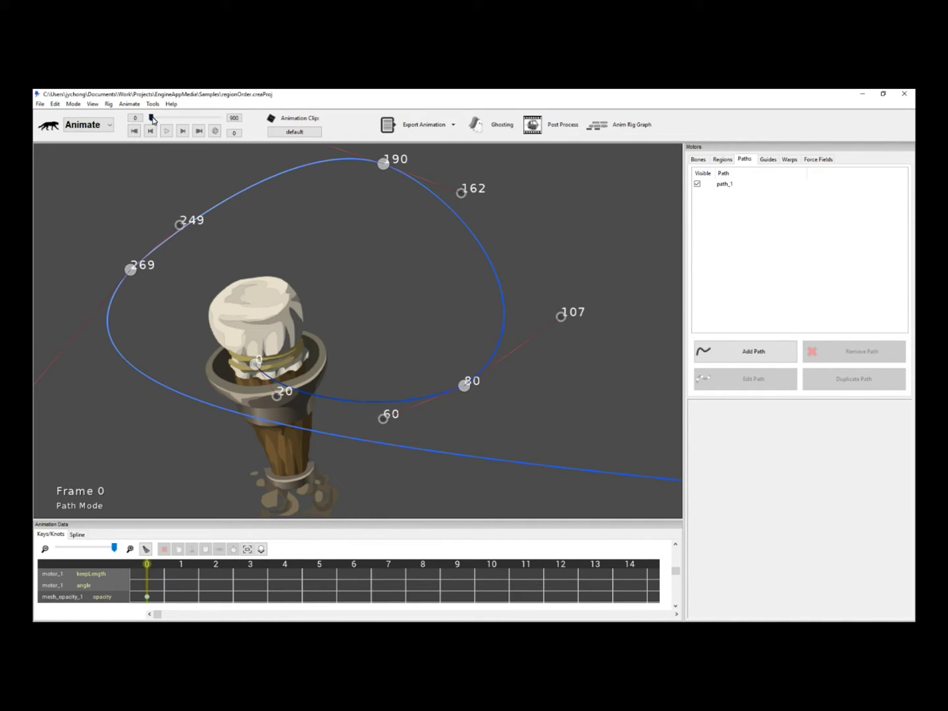
{"action": "key", "text": "space"}
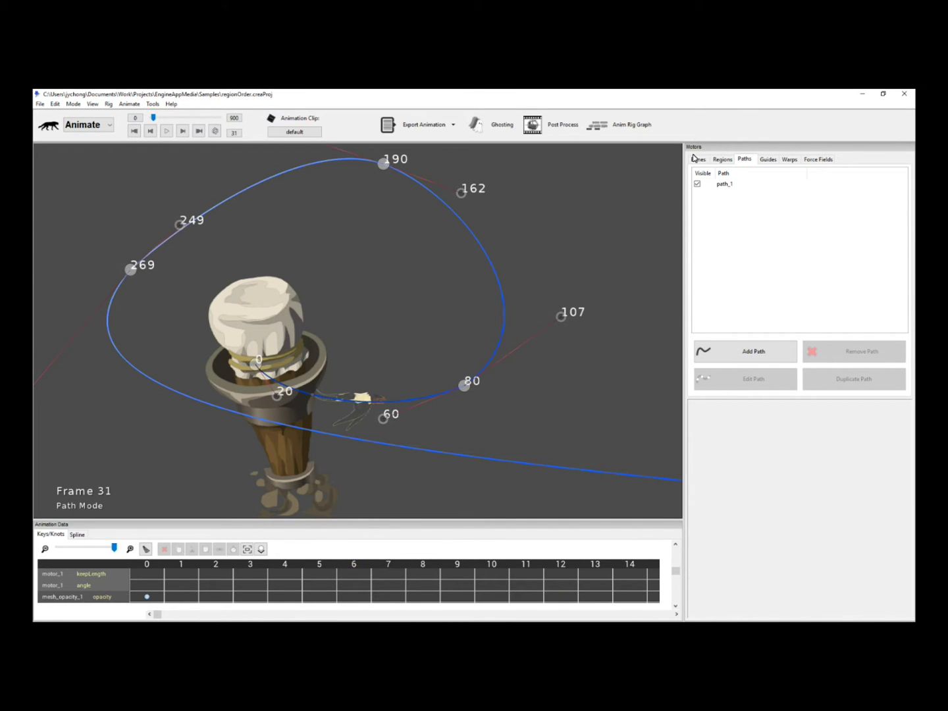
- In bone mode, scrub to about frame 212 to check how the bird crosses the totem on its return
{"action": "left_click", "coordinate": [695, 159]}
{"action": "left_click_drag", "start_coordinate": [156, 122], "coordinate": [168, 125]}
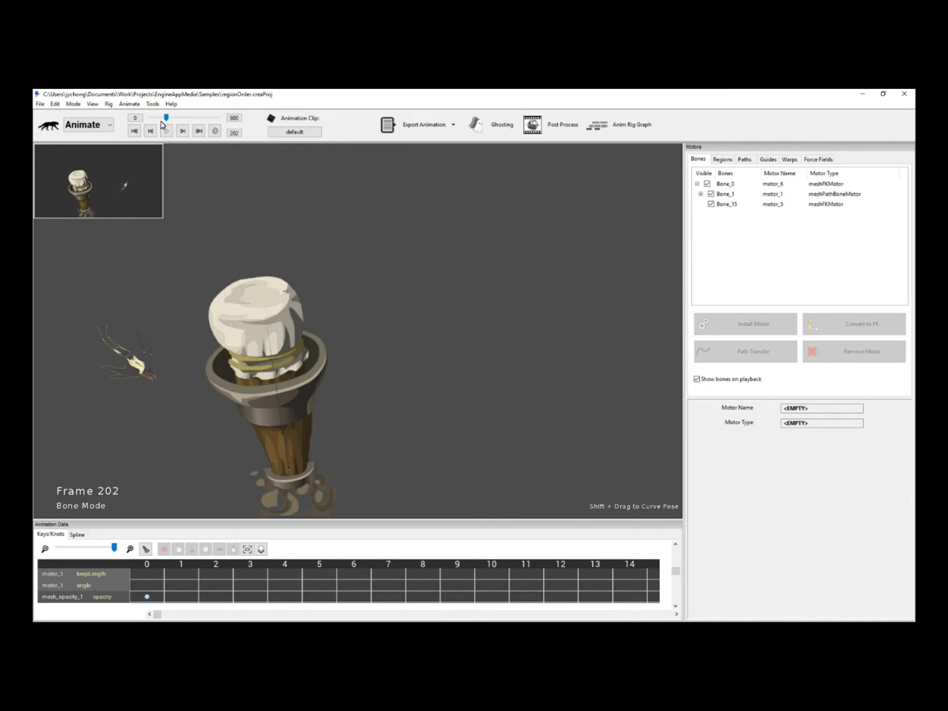
{"action": "key", "text": "Right"}
{"action": "key", "text": "Right"}
{"action": "key", "text": "Right"}
{"action": "key", "text": "Right"}
{"action": "key", "text": "Right"}
{"action": "key", "text": "Right"}
{"action": "key", "text": "Right"}
{"action": "key", "text": "Right"}
{"action": "key", "text": "Right"}
{"action": "key", "text": "Right"}
{"action": "key", "text": "Right"}
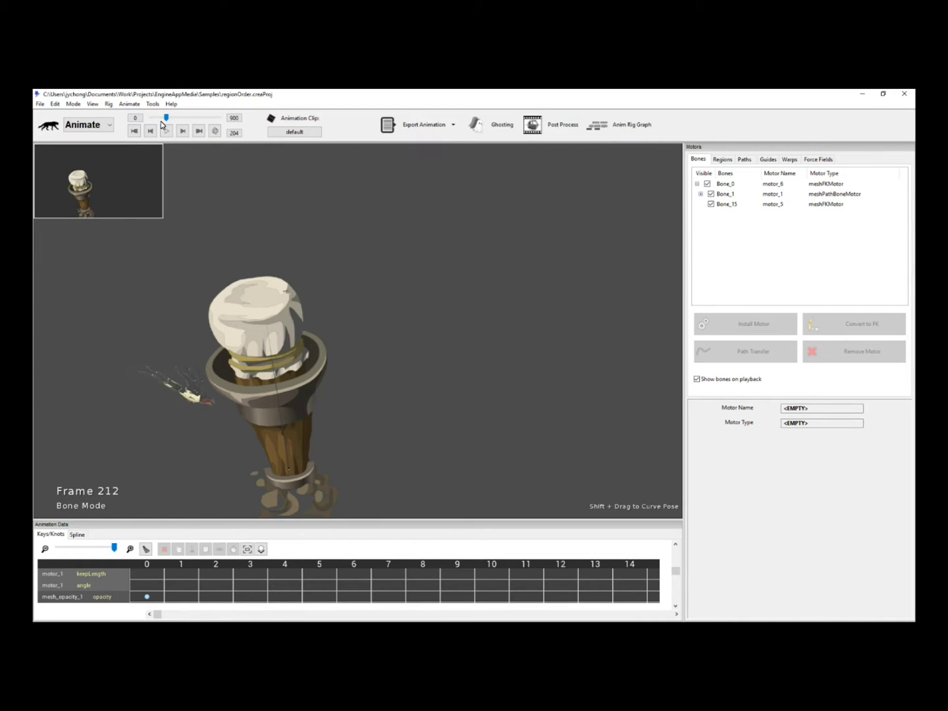
{"action": "left_click", "coordinate": [163, 126]}
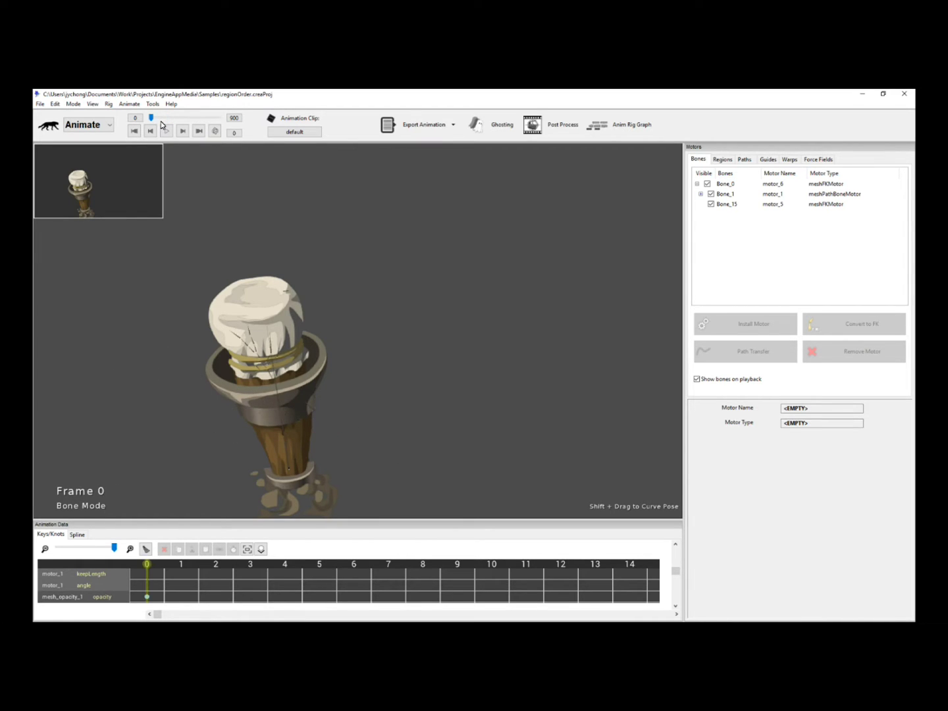
- Scrub from the start of the animation to frame 251 to follow the bird's whole flight, and return to frame 0
{"action": "left_click", "coordinate": [163, 126]}
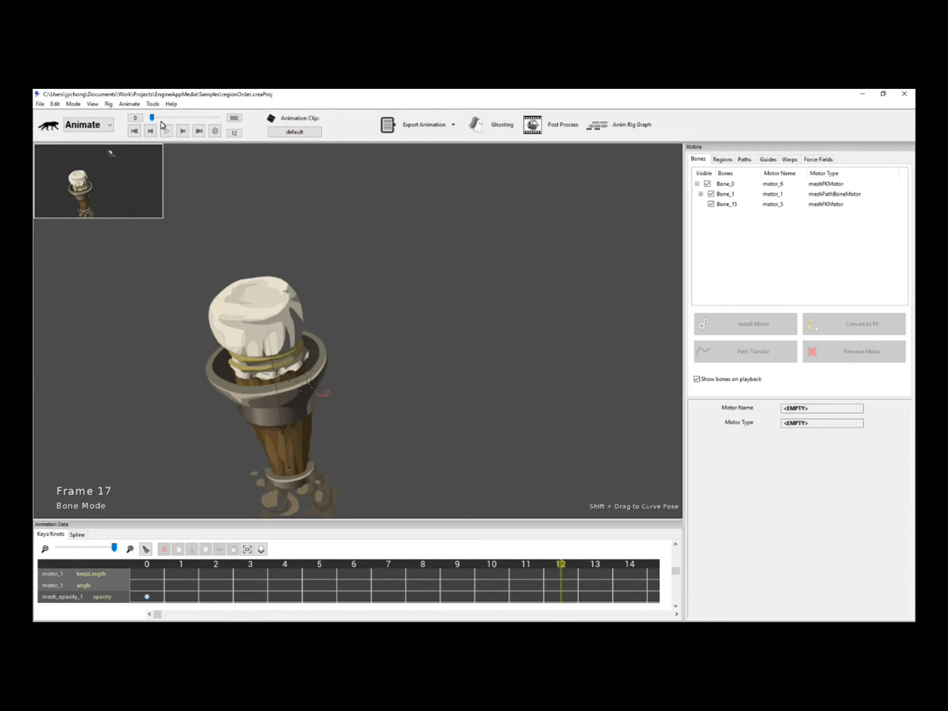
{"action": "left_click", "coordinate": [163, 125]}
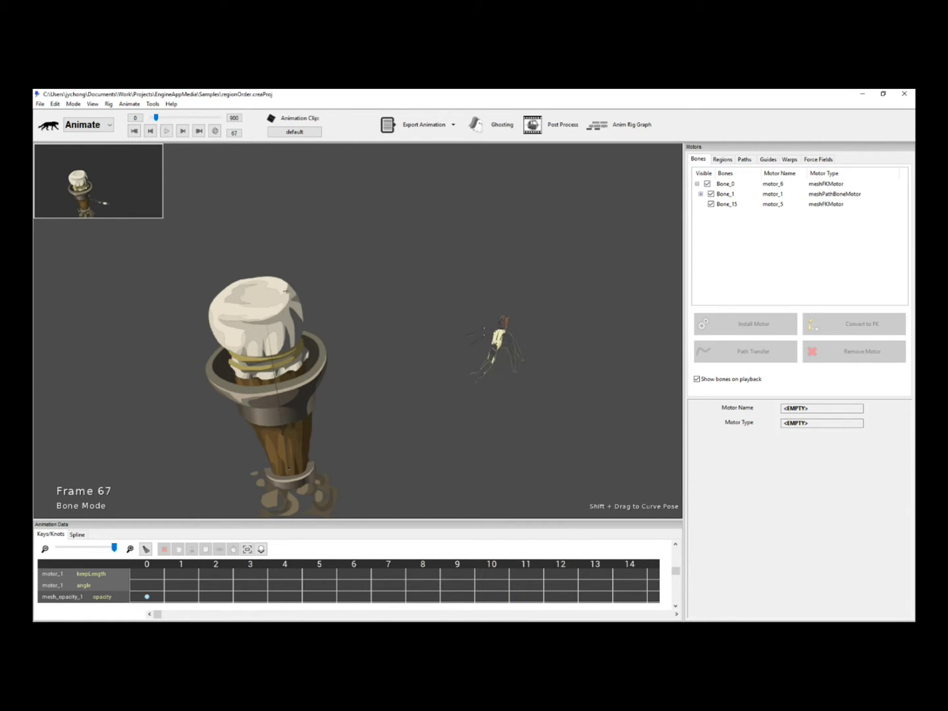
{"action": "left_click_drag", "start_coordinate": [156, 116], "coordinate": [164, 140]}
{"action": "left_click", "coordinate": [149, 131]}
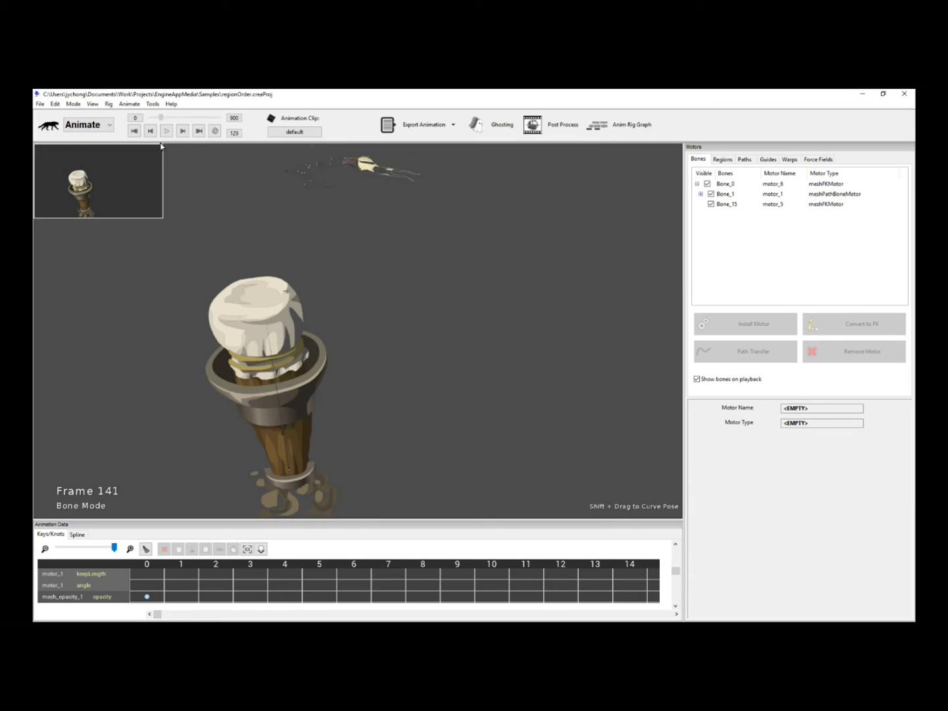
{"action": "left_click_drag", "start_coordinate": [160, 146], "coordinate": [150, 146]}
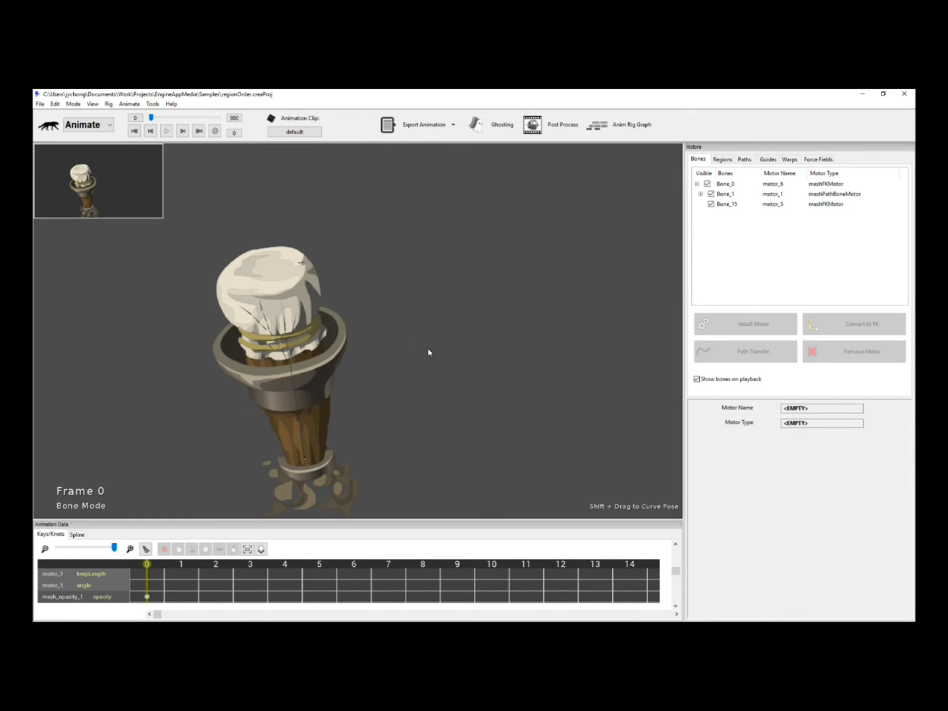
- Open Animate Region Ordering and add a region order keyframe at time 0
{"action": "left_click", "coordinate": [129, 104]}
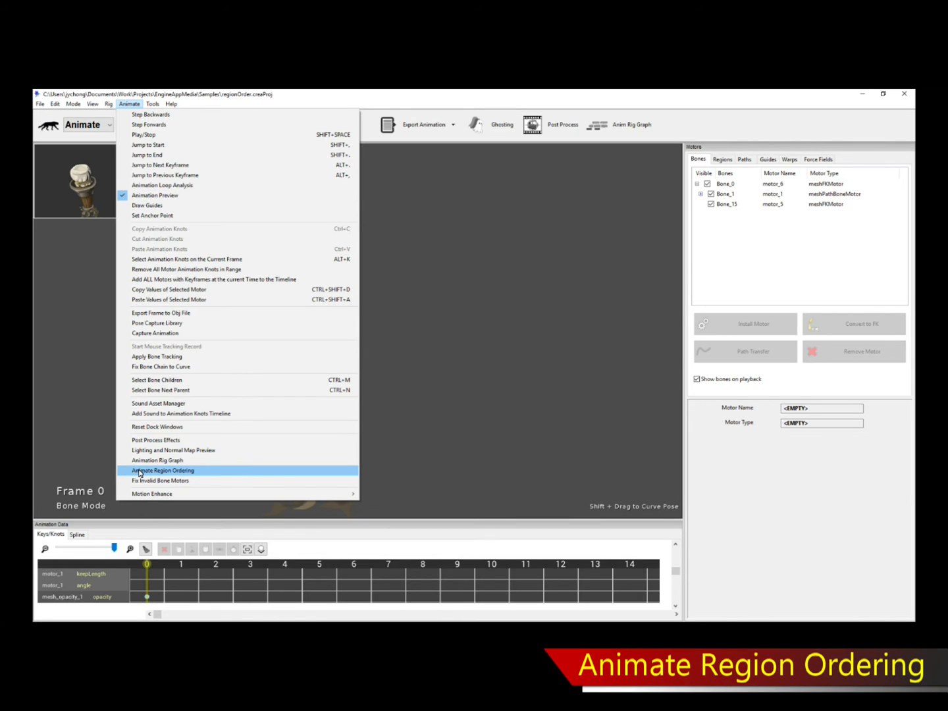
{"action": "left_click", "coordinate": [177, 471]}
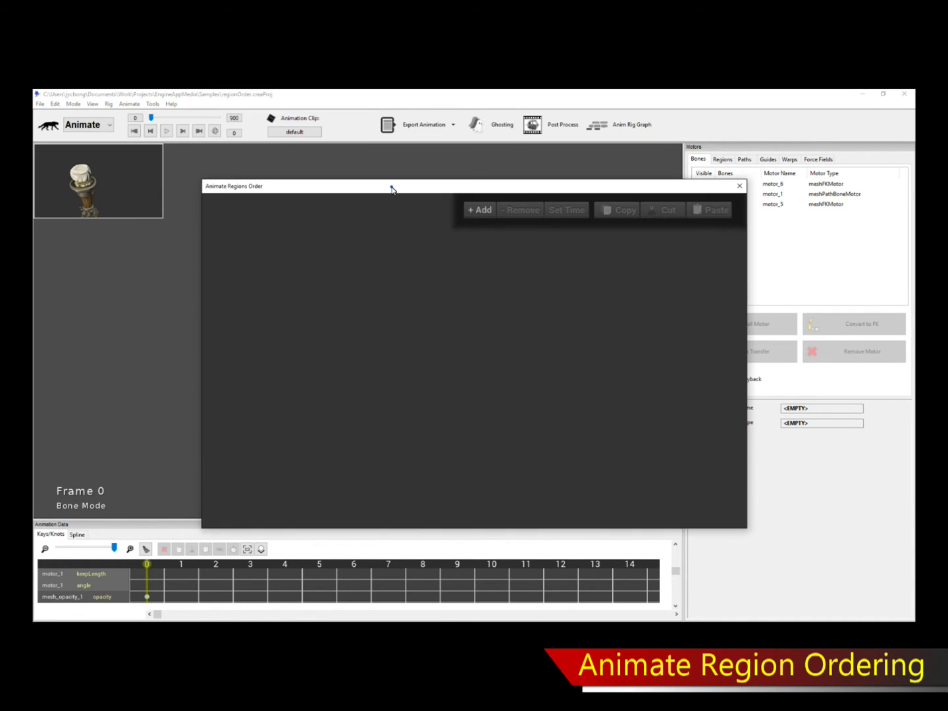
{"action": "left_click_drag", "start_coordinate": [392, 189], "coordinate": [589, 283]}
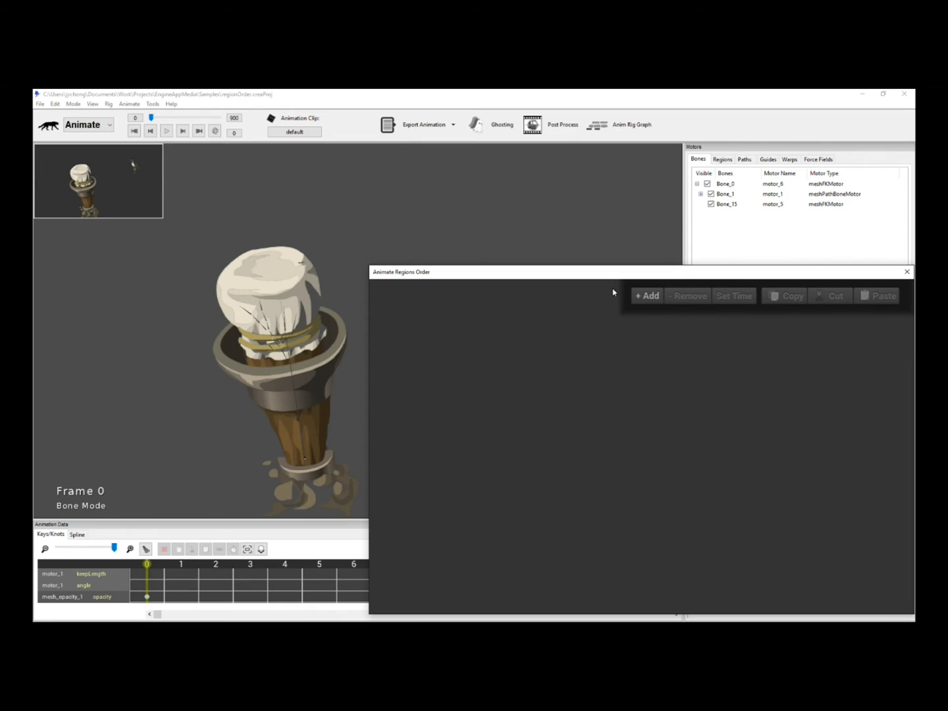
{"action": "left_click", "coordinate": [640, 296]}
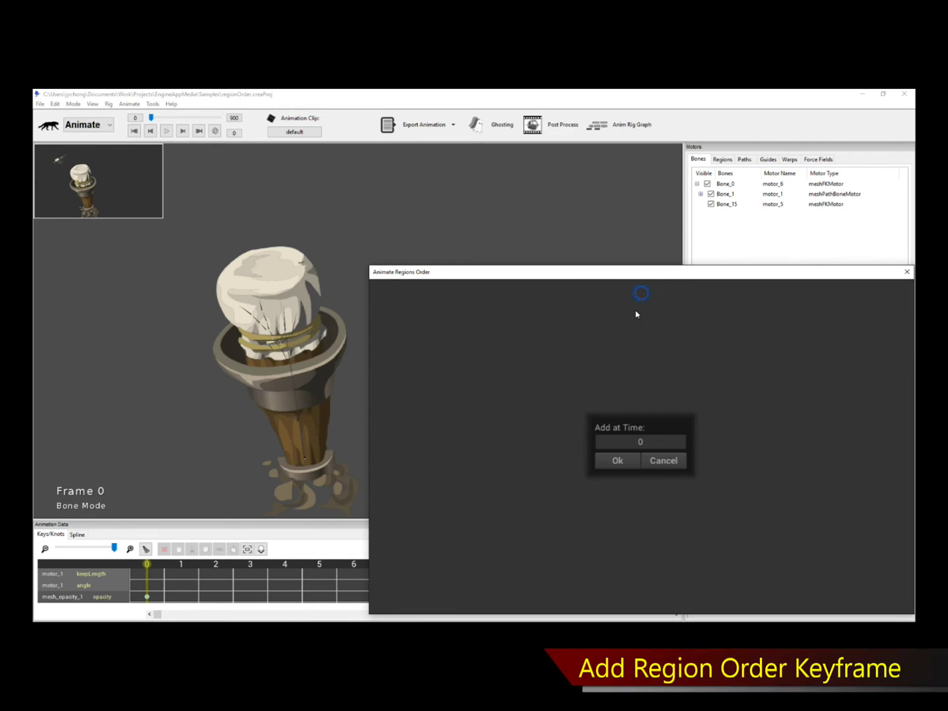
{"action": "left_click", "coordinate": [615, 461]}
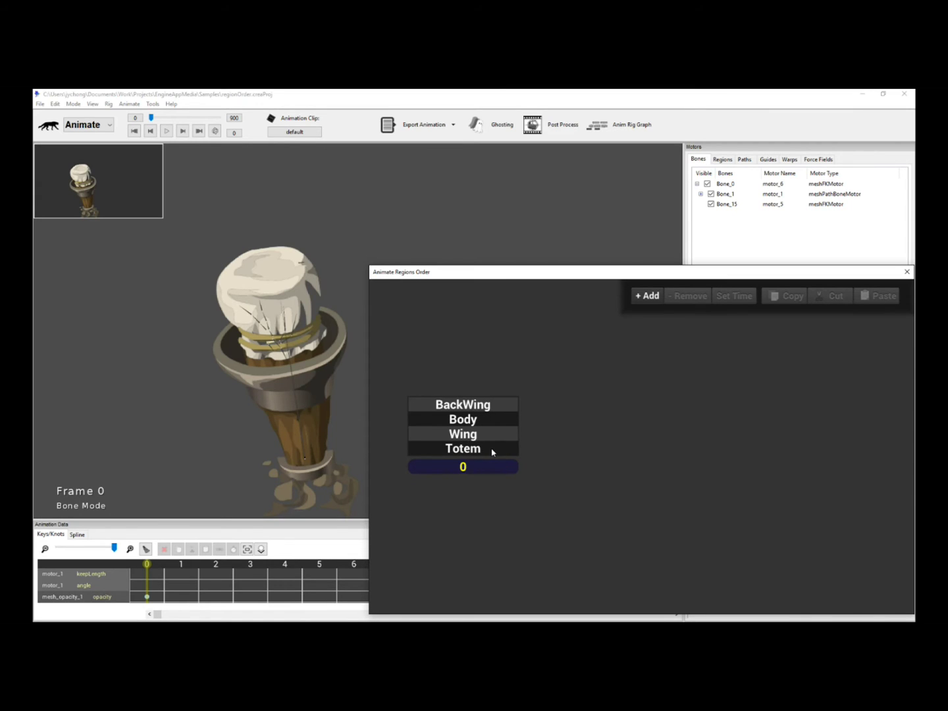
- Scrub the animation to frame 183, before the bird crosses the totem, and add a second region order keyframe at time 183
{"action": "left_click_drag", "start_coordinate": [150, 118], "coordinate": [155, 119]}
{"action": "left_click_drag", "start_coordinate": [399, 270], "coordinate": [528, 302]}
{"action": "left_click", "coordinate": [158, 125]}
{"action": "left_click_drag", "start_coordinate": [157, 121], "coordinate": [166, 120]}
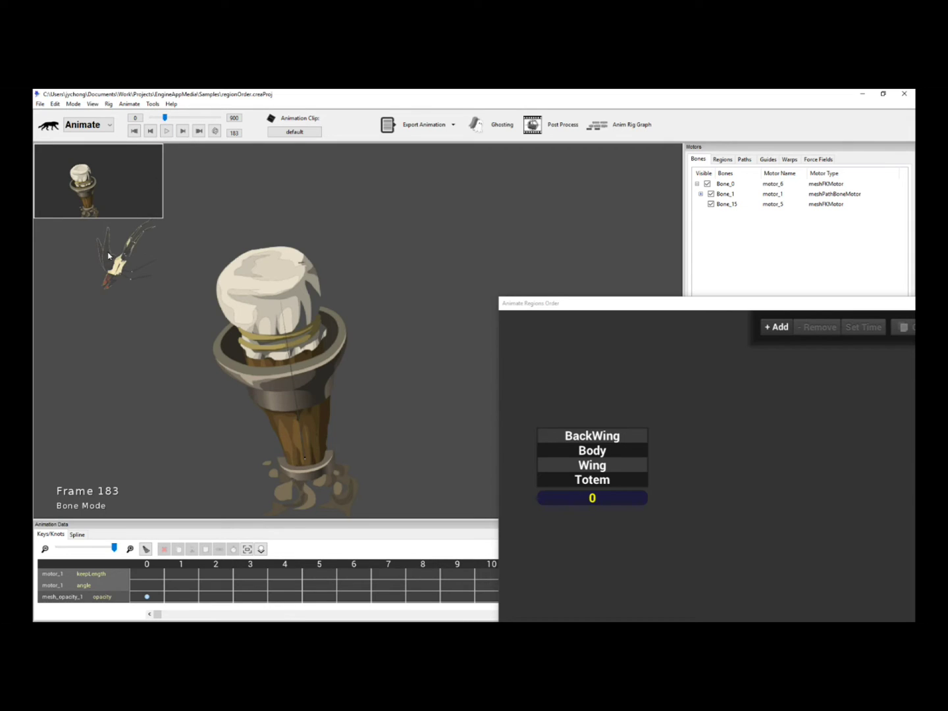
{"action": "left_click", "coordinate": [638, 513]}
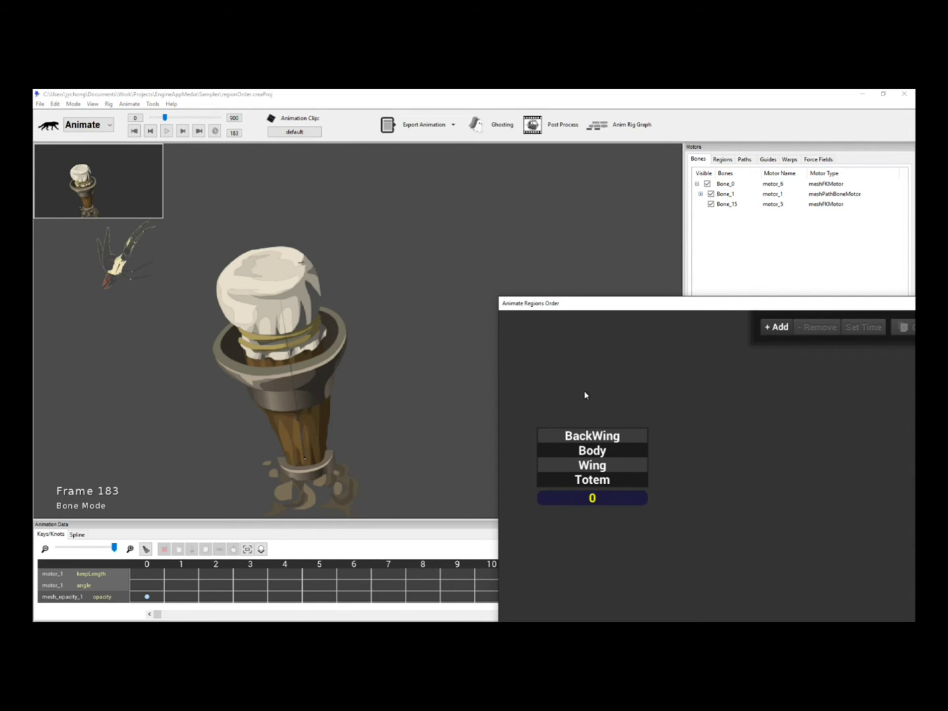
{"action": "left_click_drag", "start_coordinate": [587, 306], "coordinate": [505, 300]}
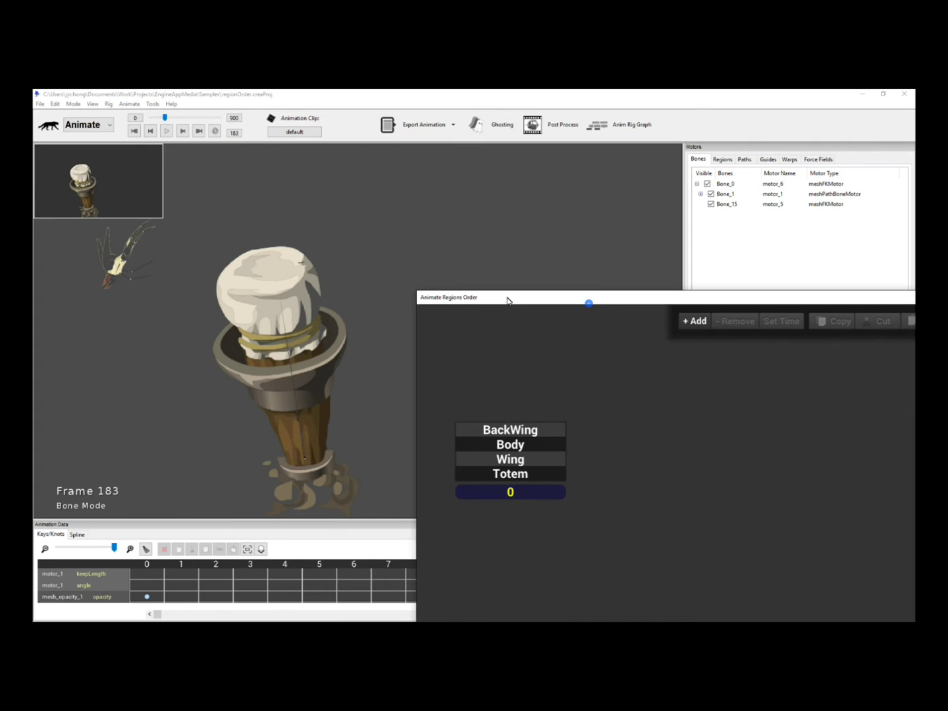
{"action": "left_click", "coordinate": [691, 323]}
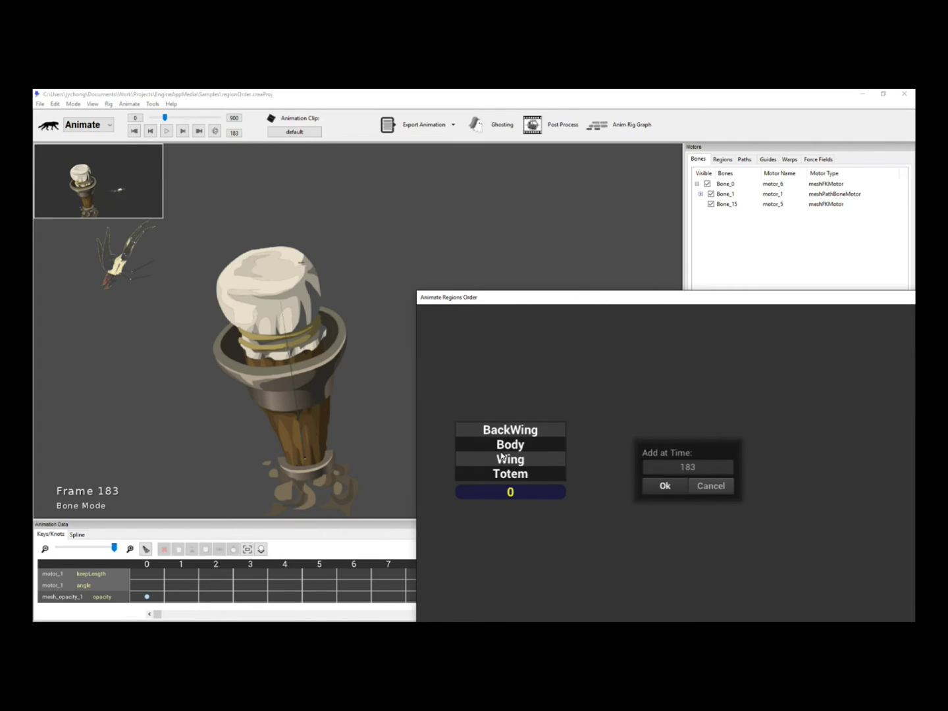
{"action": "left_click", "coordinate": [678, 485]}
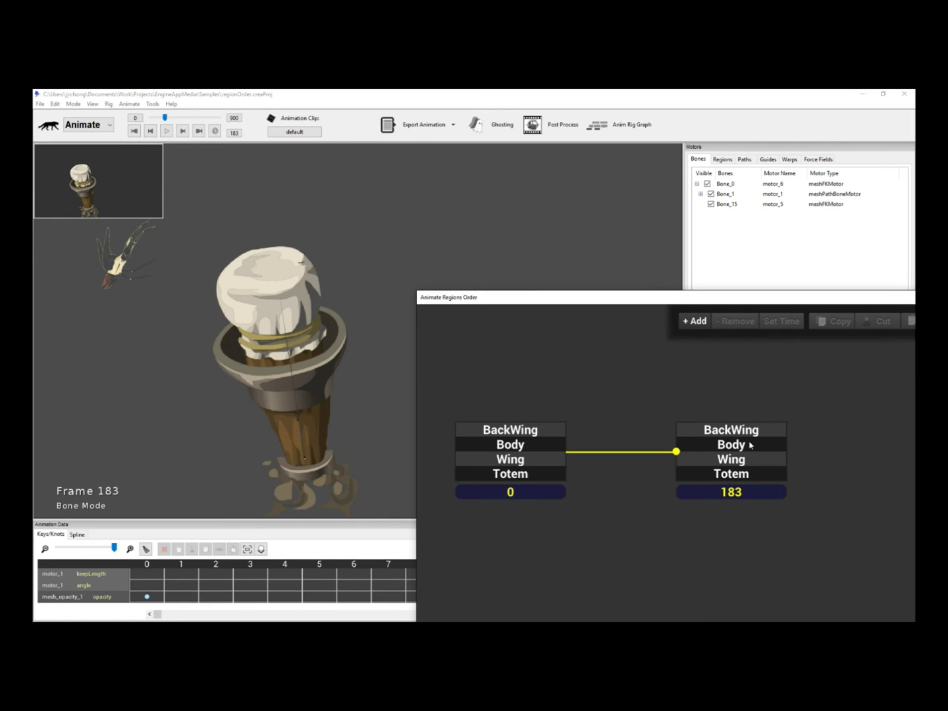
- Move the Totem region to the top of the order in the keyframe at time 183, above BackWing, Body and Wing
{"action": "left_click", "coordinate": [750, 446]}
{"action": "left_click_drag", "start_coordinate": [813, 434], "coordinate": [794, 430]}
{"action": "scroll", "coordinate": [768, 437], "scroll_direction": "up", "scroll_amount": 1}
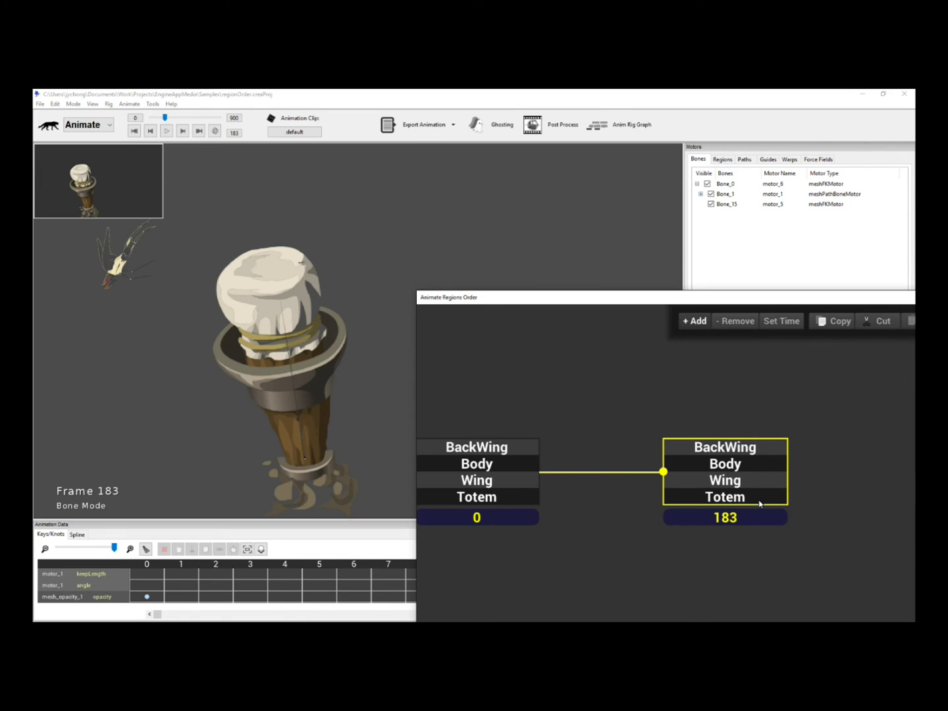
{"action": "left_click_drag", "start_coordinate": [755, 503], "coordinate": [781, 449]}
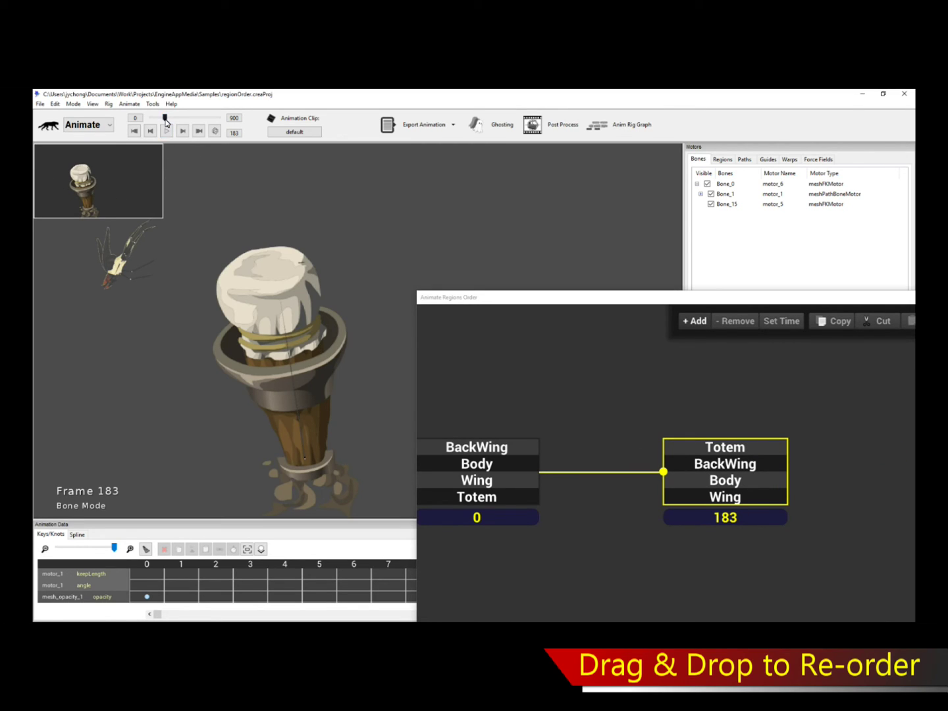
- Return to frame 0, uncover more of the viewport and play the animation to check how the bird crosses the totem
{"action": "left_click_drag", "start_coordinate": [165, 121], "coordinate": [151, 124]}
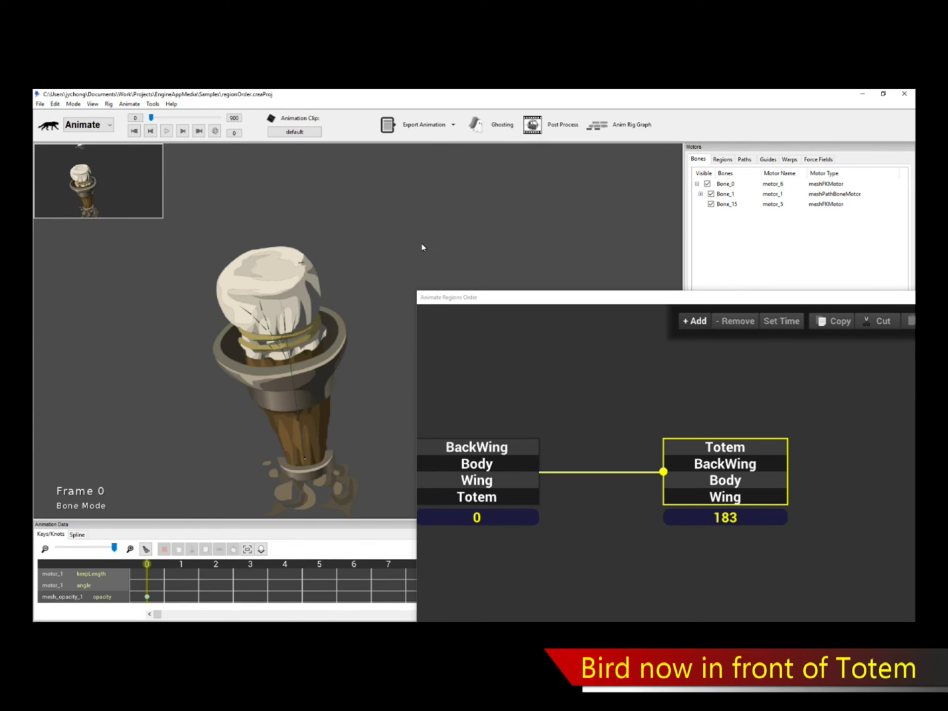
{"action": "left_click_drag", "start_coordinate": [476, 294], "coordinate": [541, 310]}
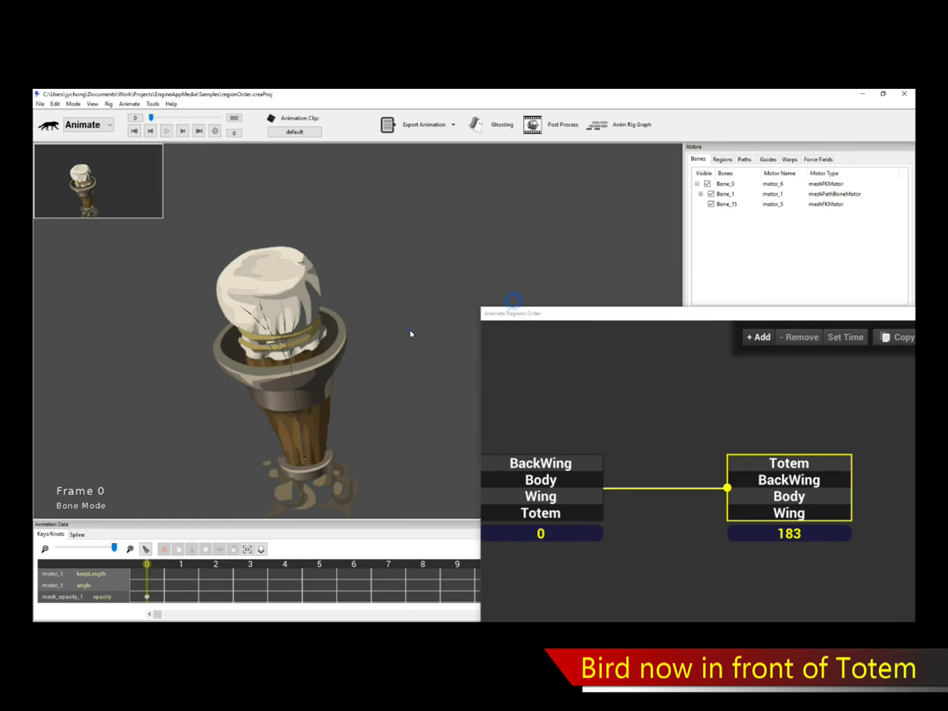
{"action": "key", "text": "space"}
{"action": "left_click", "coordinate": [546, 335]}
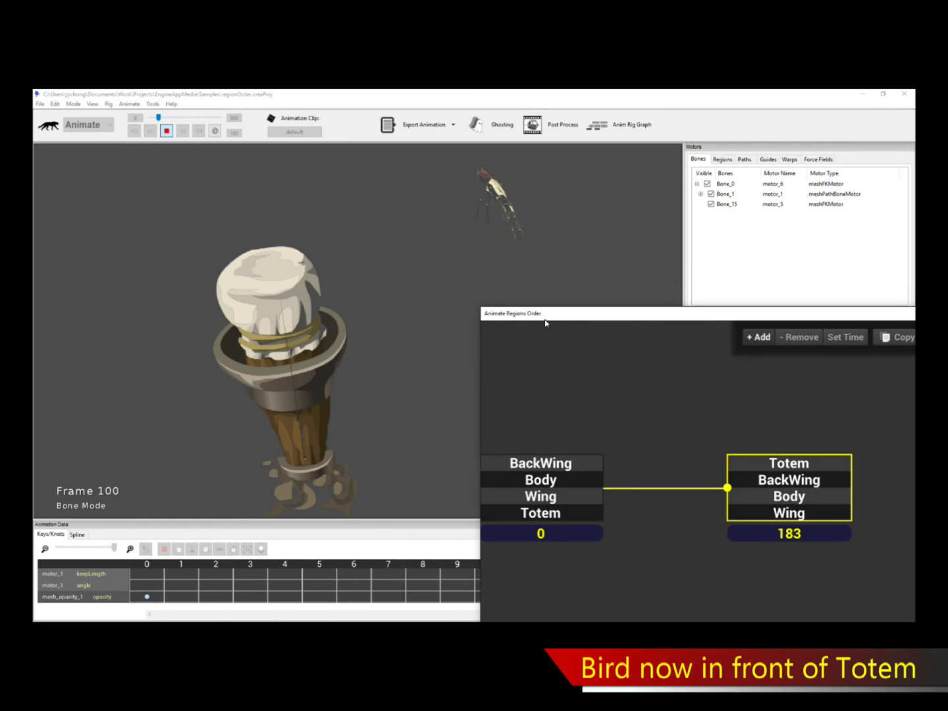
{"action": "left_click_drag", "start_coordinate": [545, 323], "coordinate": [585, 333]}
{"action": "left_click", "coordinate": [258, 377]}
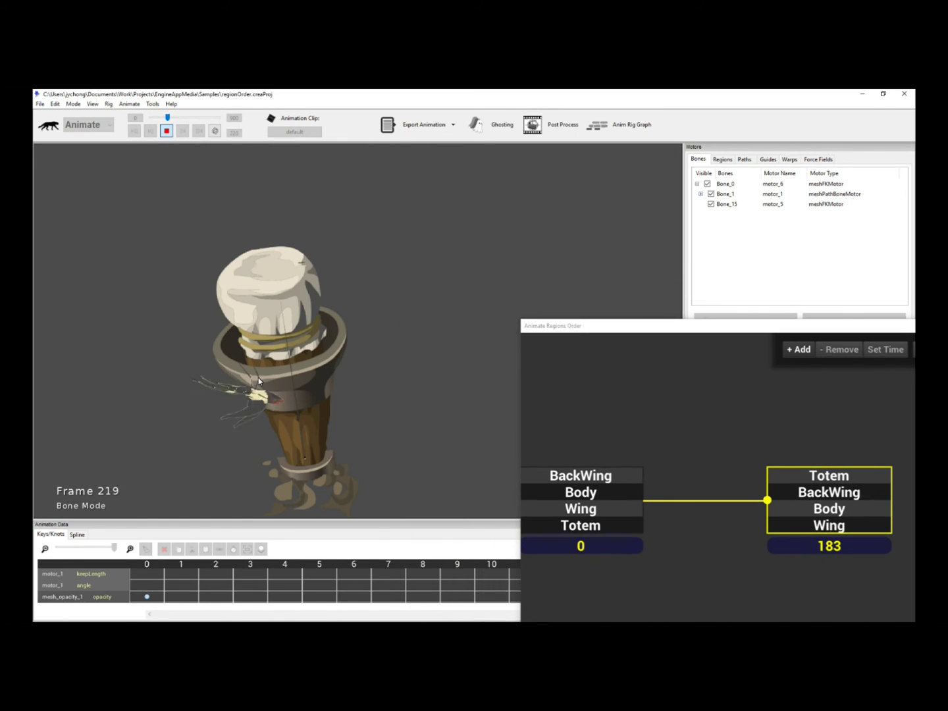
{"action": "key", "text": "space"}
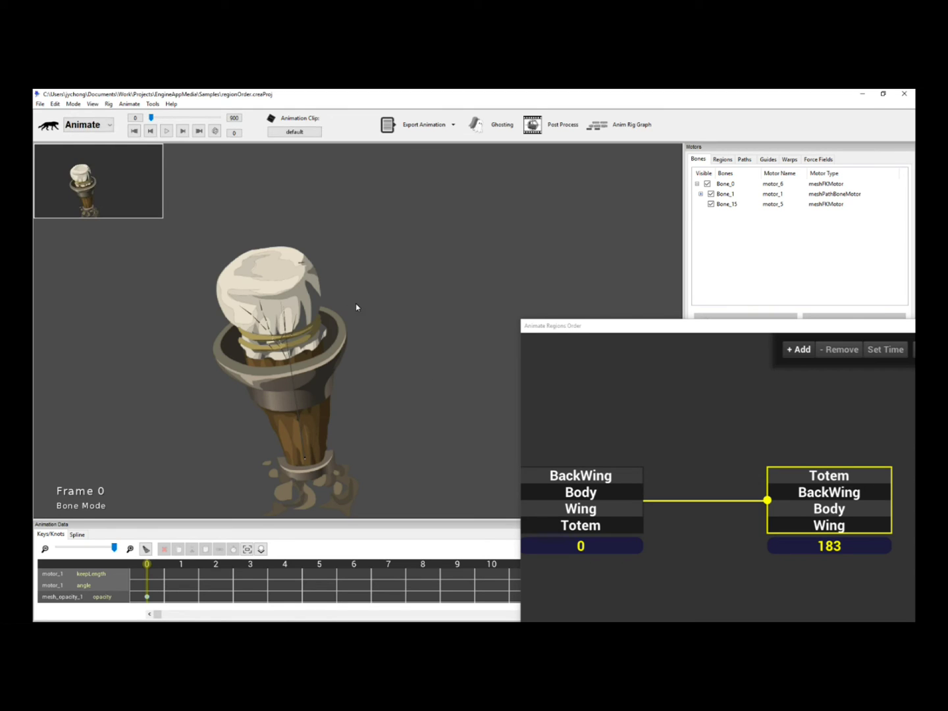
- Replay the bird's flight and reposition the Animate Regions Order window so both keyframes are in view
{"action": "key", "text": "space"}
{"action": "left_click", "coordinate": [645, 387]}
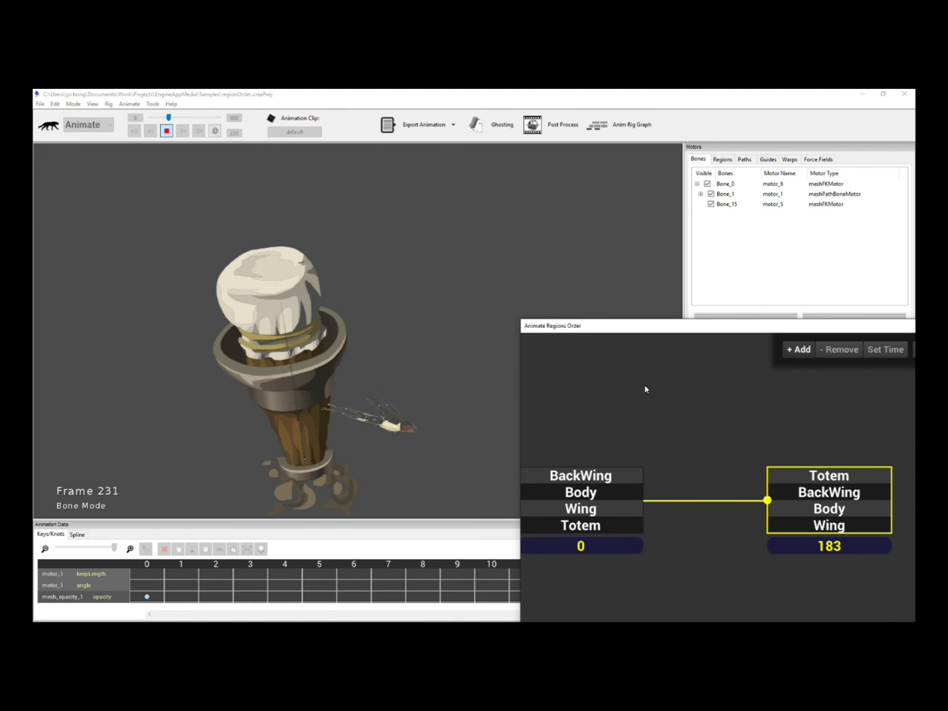
{"action": "left_click_drag", "start_coordinate": [642, 335], "coordinate": [498, 286]}
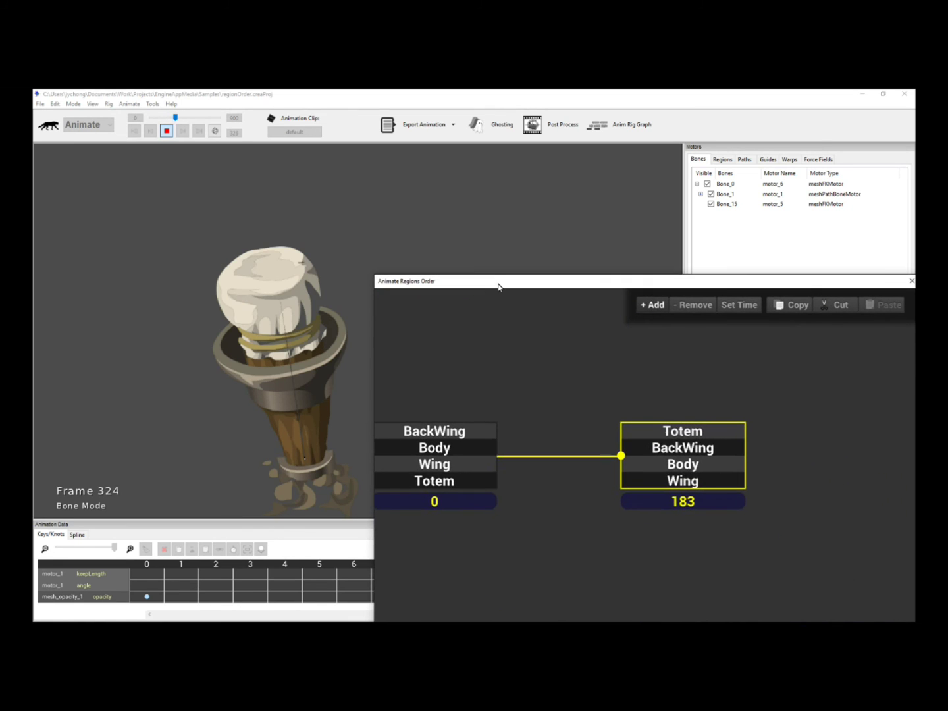
{"action": "left_click_drag", "start_coordinate": [554, 395], "coordinate": [641, 404]}
{"action": "scroll", "coordinate": [642, 395], "scroll_direction": "down", "scroll_amount": 1}
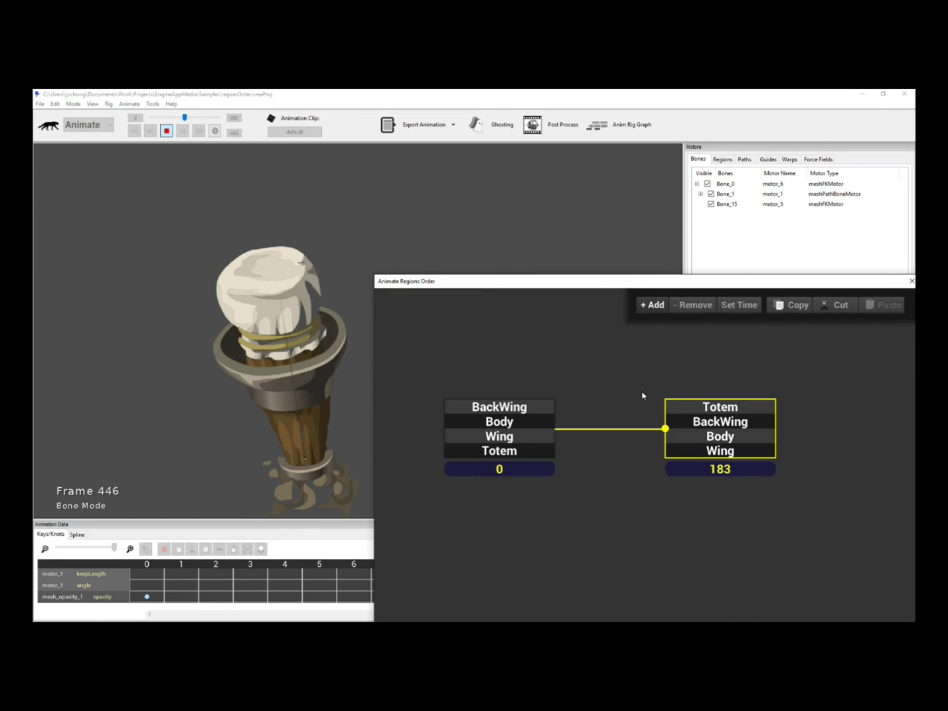
{"action": "left_click_drag", "start_coordinate": [594, 281], "coordinate": [581, 294]}
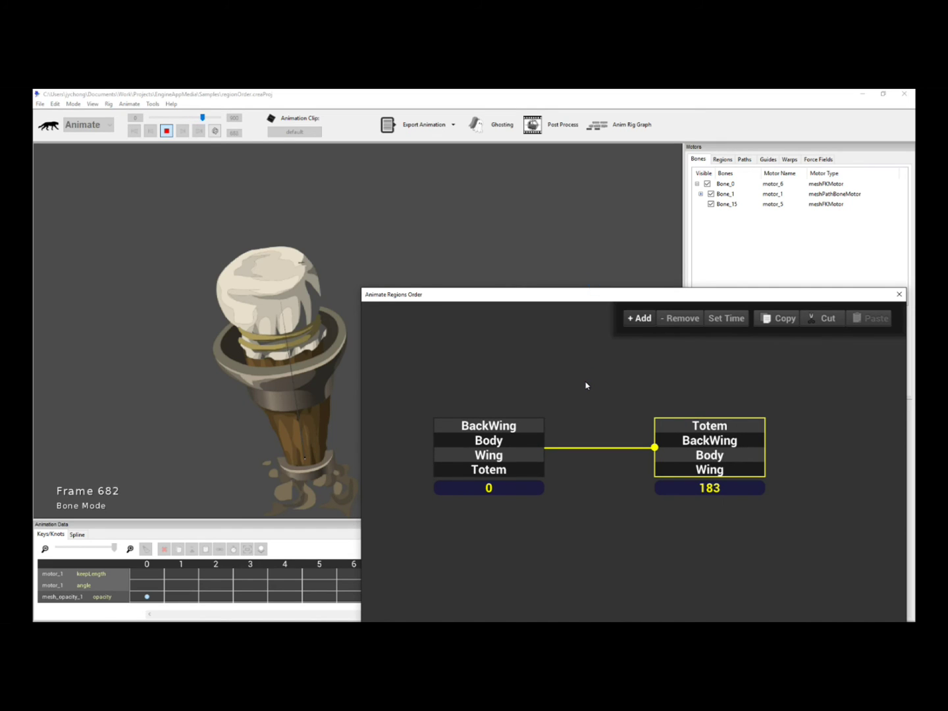
{"action": "left_click_drag", "start_coordinate": [563, 390], "coordinate": [565, 413]}
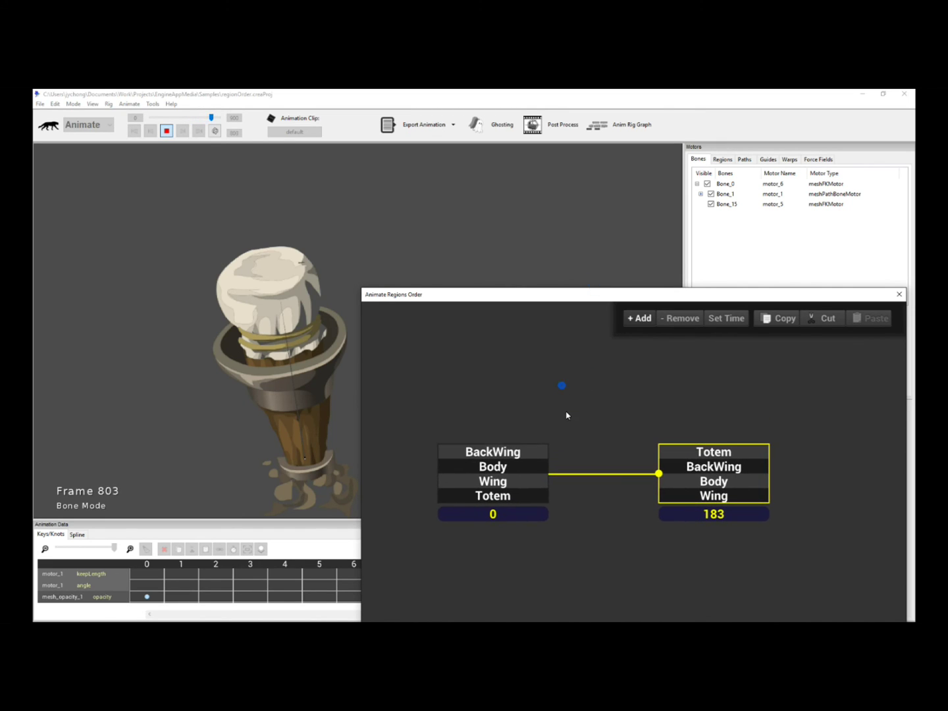
- Select the region order keyframes at times 0 and 183 in turn to compare their orders, and clear the selection
{"action": "left_click", "coordinate": [526, 470]}
{"action": "left_click", "coordinate": [719, 468]}
{"action": "left_click", "coordinate": [519, 471]}
{"action": "left_click", "coordinate": [725, 473]}
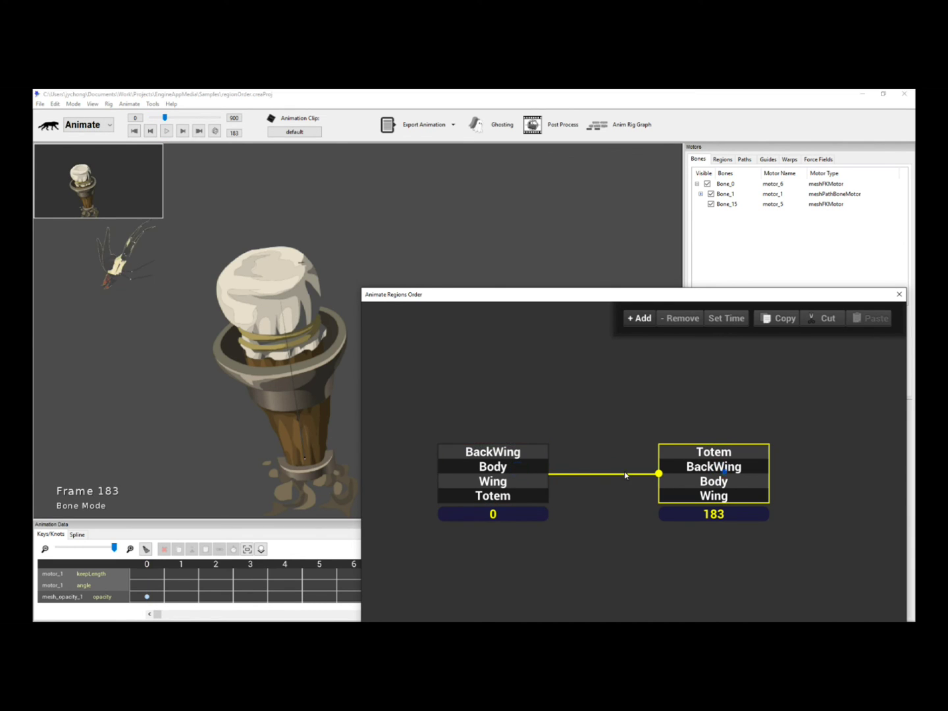
{"action": "left_click", "coordinate": [494, 470]}
{"action": "left_click", "coordinate": [724, 470]}
{"action": "left_click", "coordinate": [669, 408]}
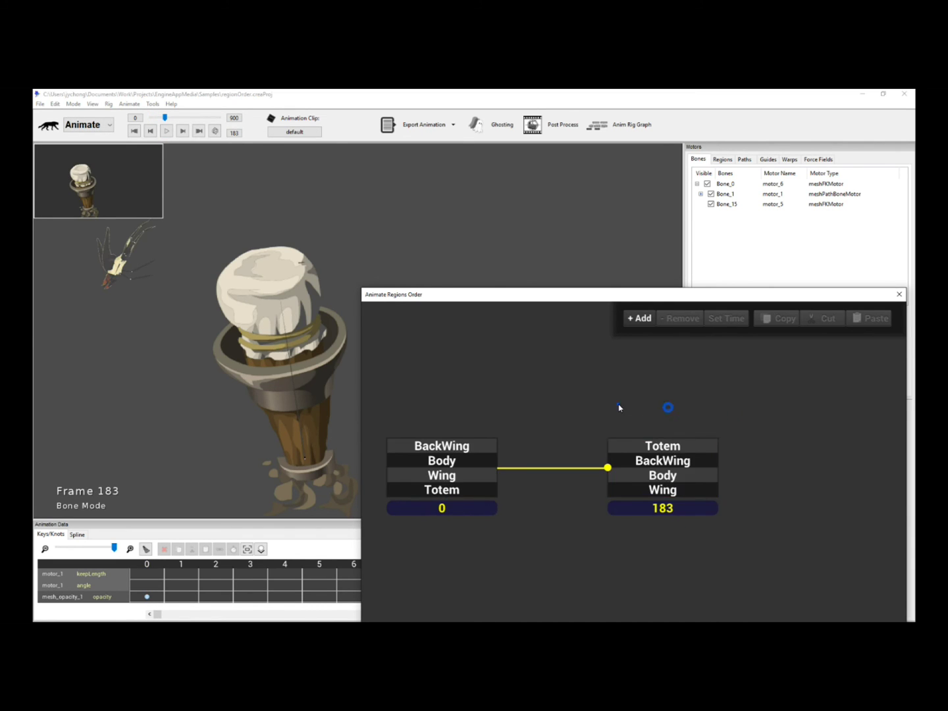
- Box-select both keyframes, view the time setting for the keyframe at 183 alone, and cancel without changing it
{"action": "left_click_drag", "start_coordinate": [403, 388], "coordinate": [793, 562]}
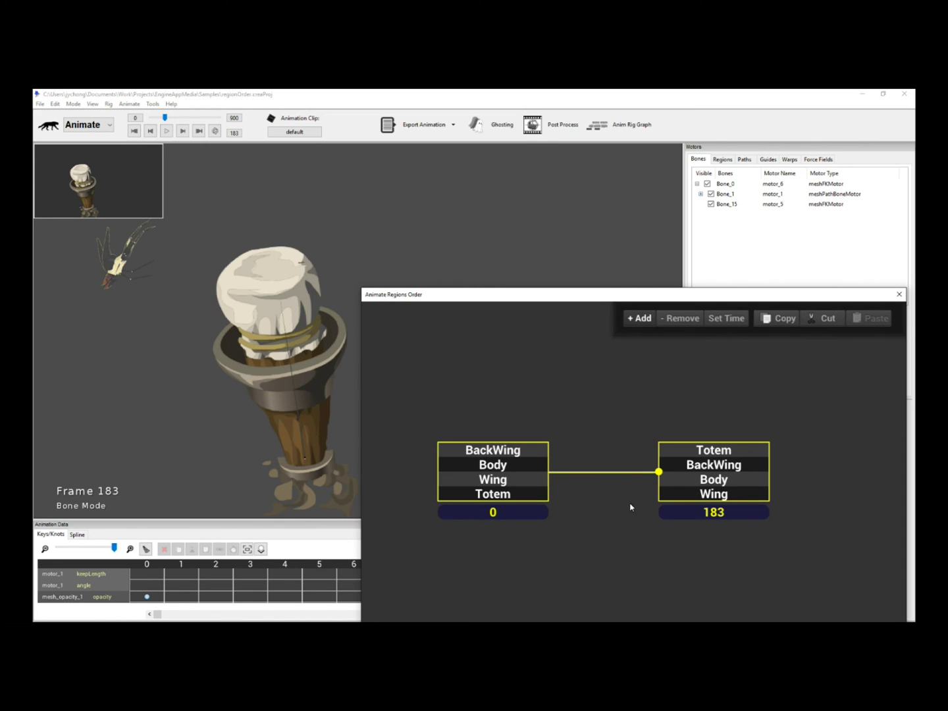
{"action": "left_click", "coordinate": [728, 493]}
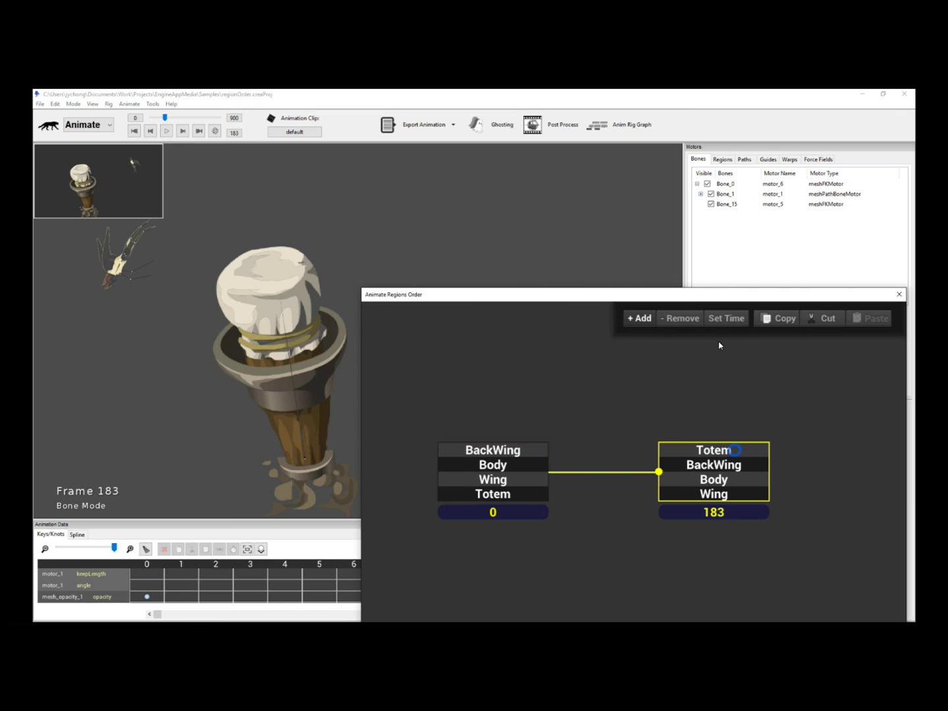
{"action": "left_click", "coordinate": [726, 318]}
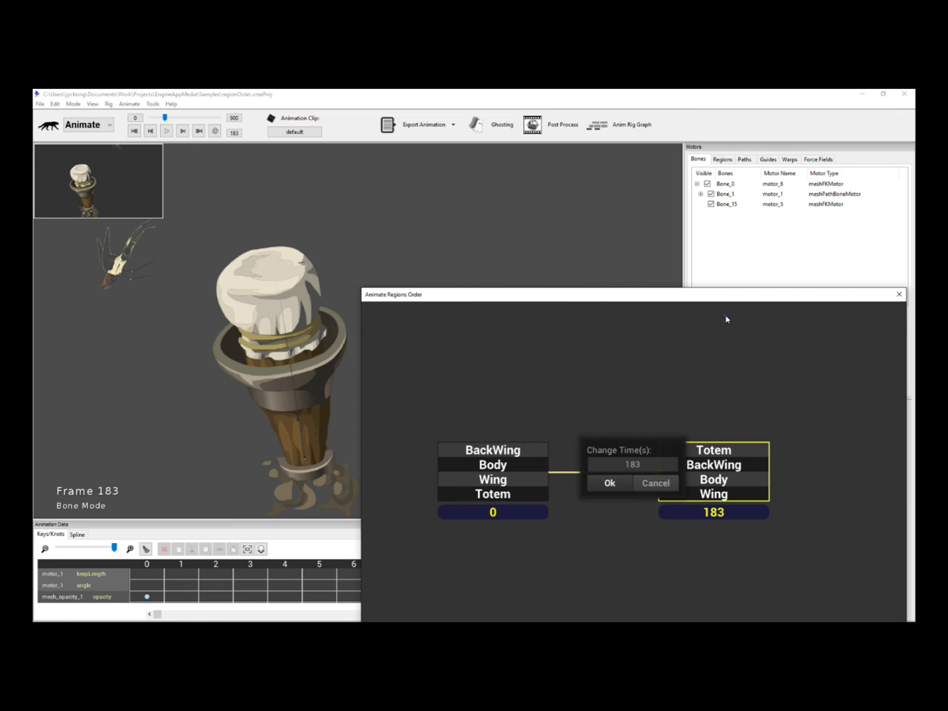
{"action": "left_click", "coordinate": [656, 485]}
{"action": "left_click", "coordinate": [700, 388]}
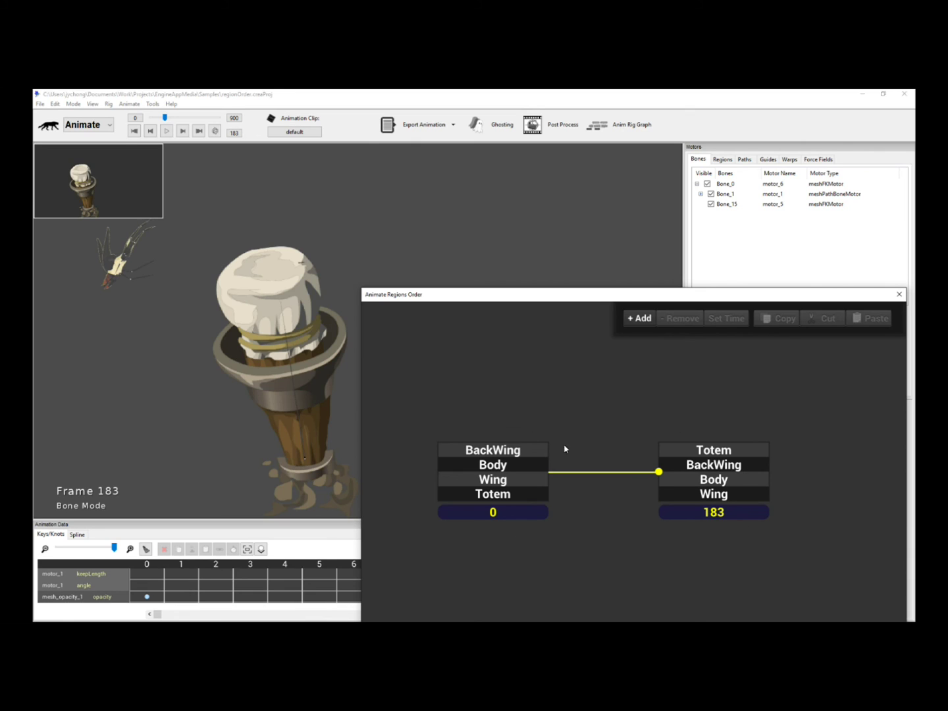
- Review the region order at time 183 against the one at time 0, ending with the time 0 keyframe selected
{"action": "left_click", "coordinate": [721, 463]}
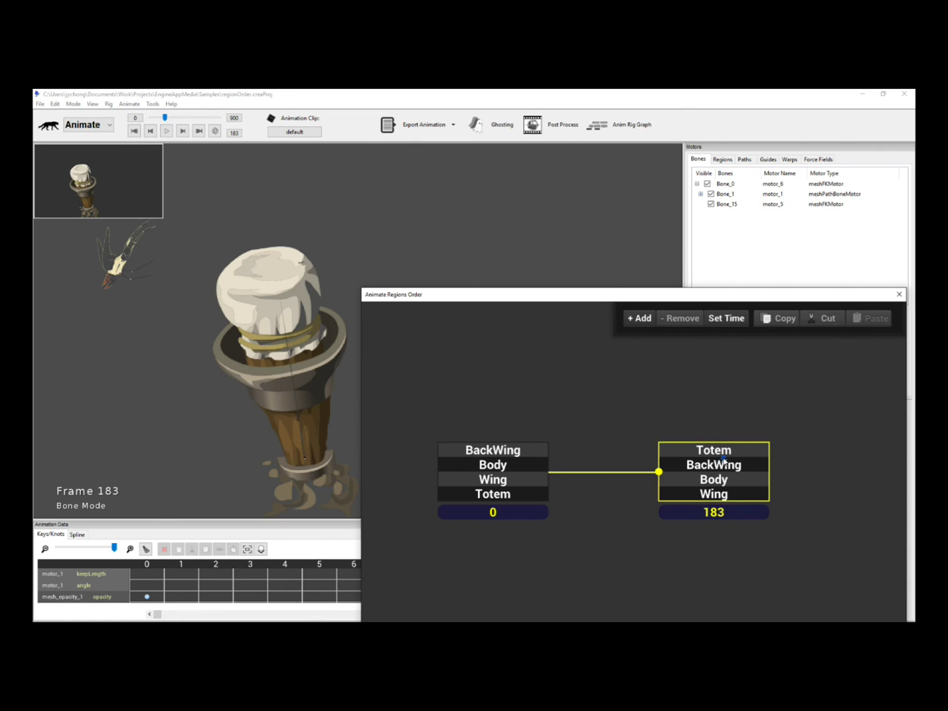
{"action": "left_click", "coordinate": [474, 494]}
{"action": "left_click", "coordinate": [660, 482]}
{"action": "left_click", "coordinate": [520, 473]}
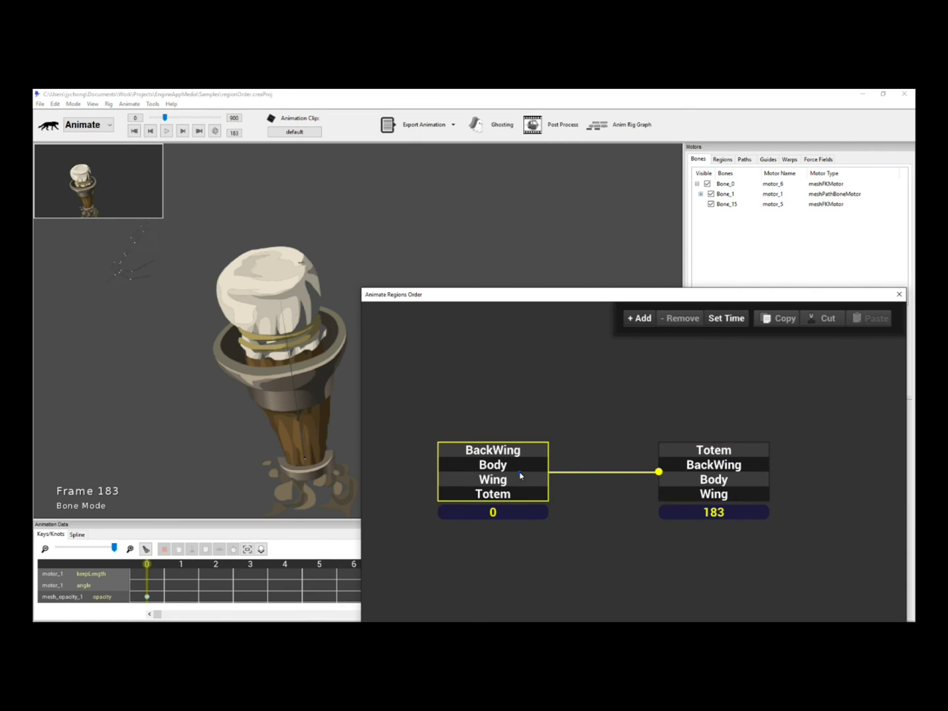
- Close the Animate Regions Order window and play the animation in the full viewport to check the bird's flight
{"action": "left_click", "coordinate": [899, 294]}
{"action": "key", "text": "space"}
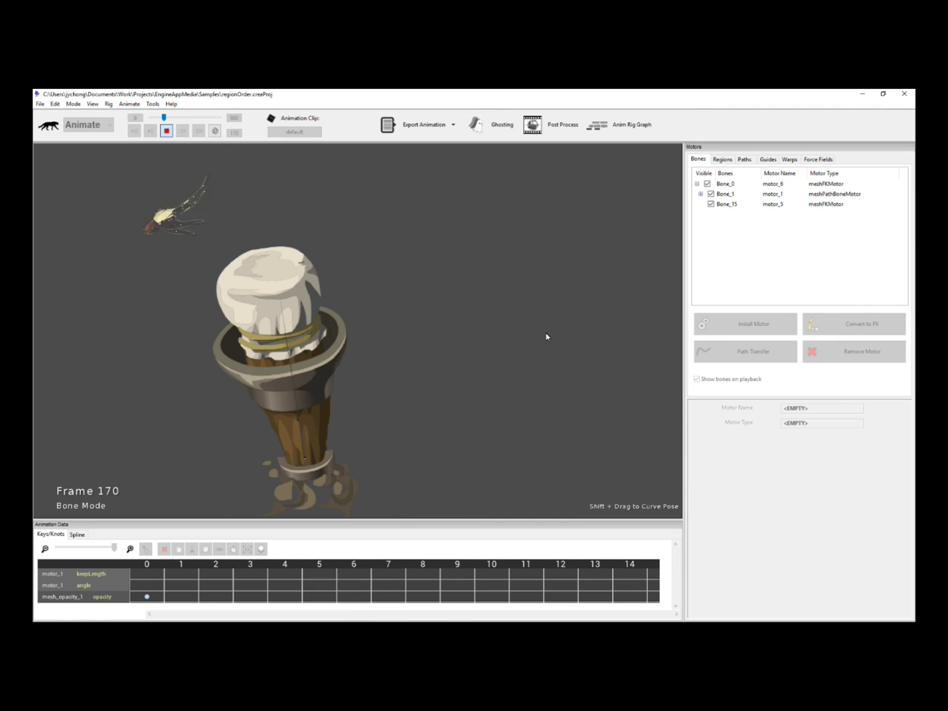
{"action": "key", "text": "space"}
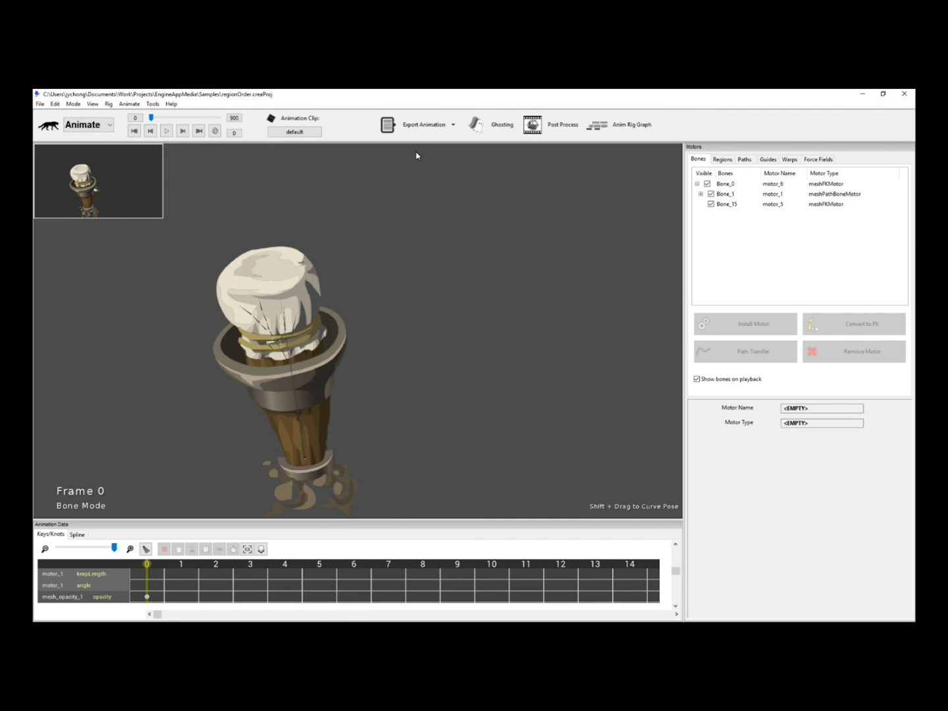
- Open the Game Engine Export options from the animation export, examine the settings, and leave without exporting
{"action": "left_click", "coordinate": [422, 127]}
{"action": "left_click", "coordinate": [438, 143]}
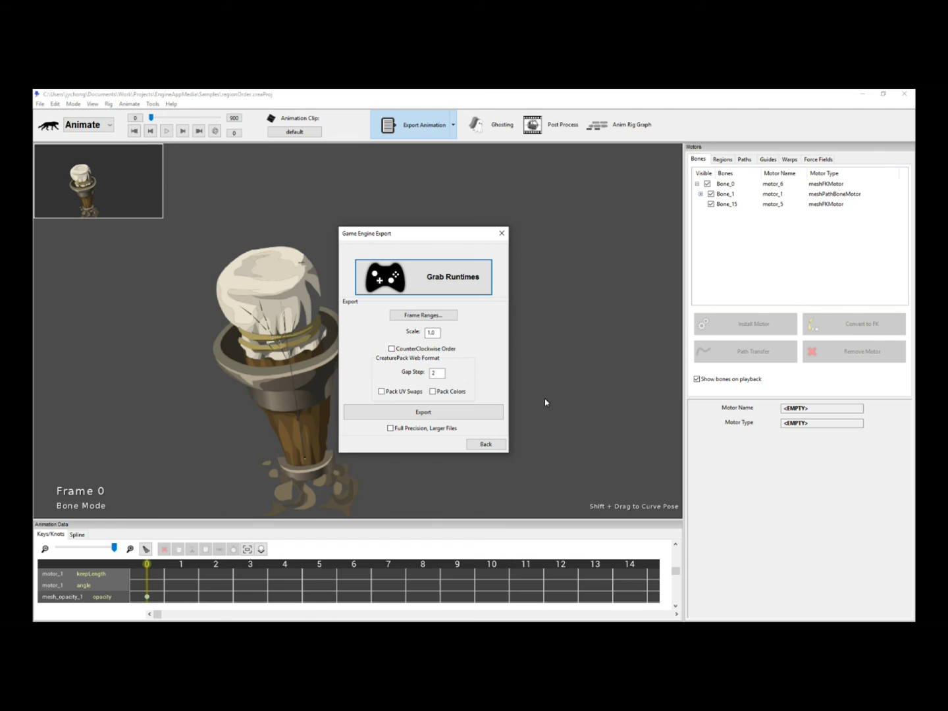
{"action": "left_click", "coordinate": [497, 443]}
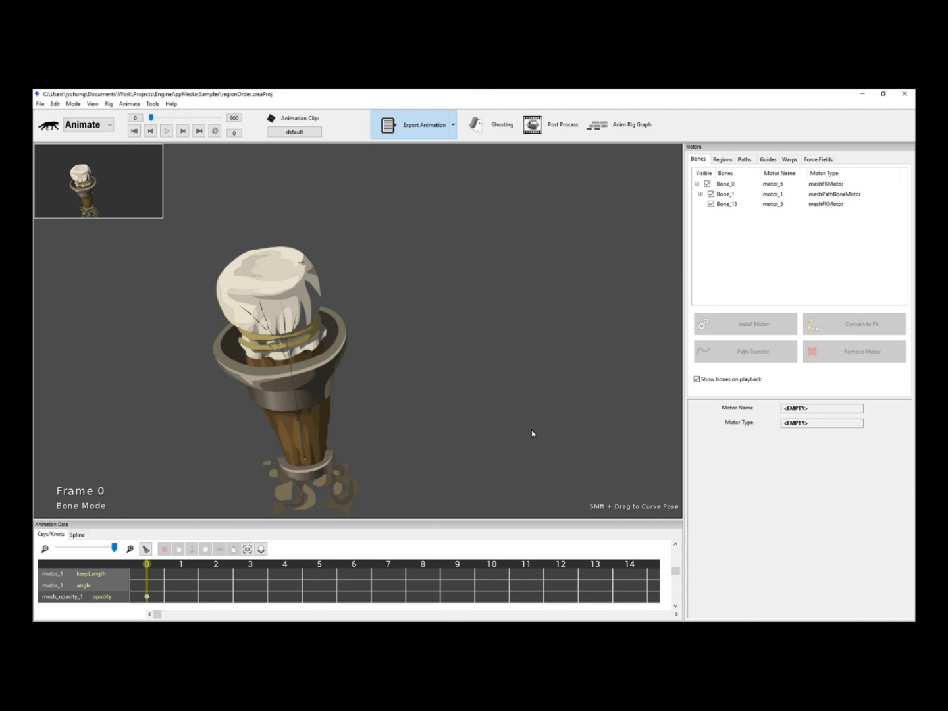